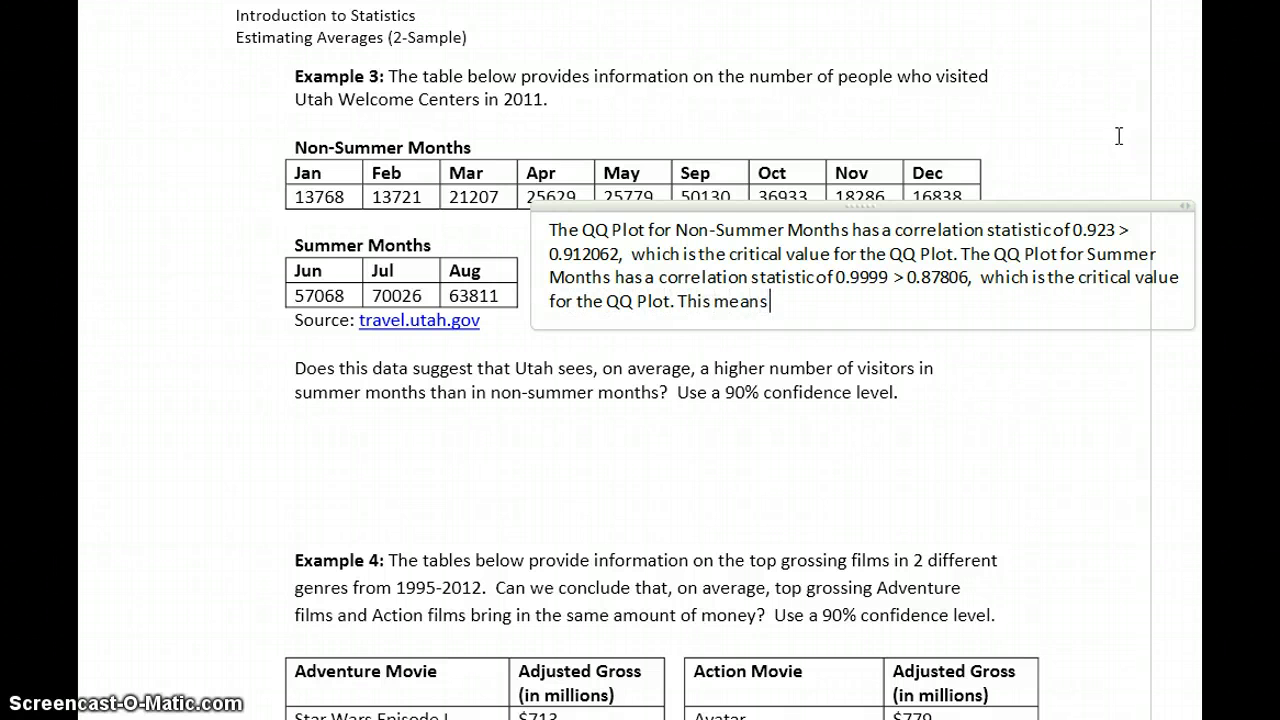
Step: Finish the note: both sample data sets come from normally distributed populations, so means can be estimated
{"action": "type", "text": "sample"}
{"action": "type", "text": " data"}
{"action": "key", "text": "BackSpace"}
{"action": "type", "text": "ta sets come from normally distribut"}
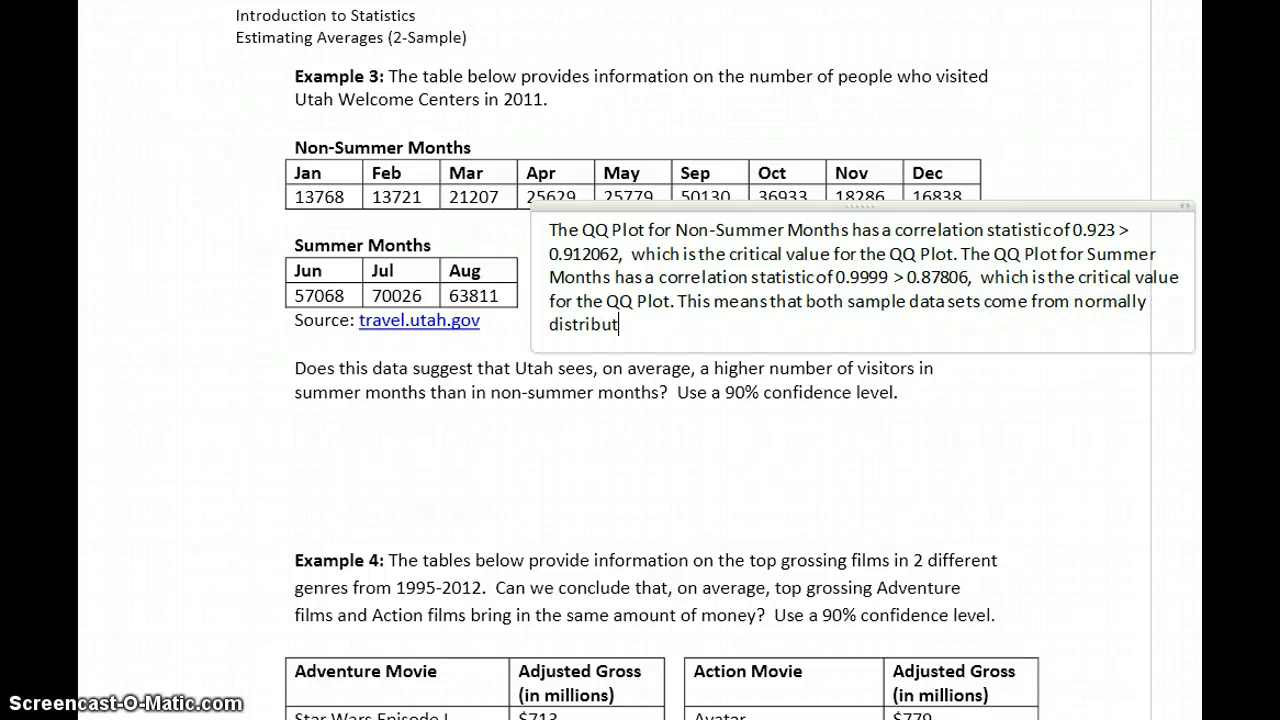
{"action": "type", "text": "ed population"}
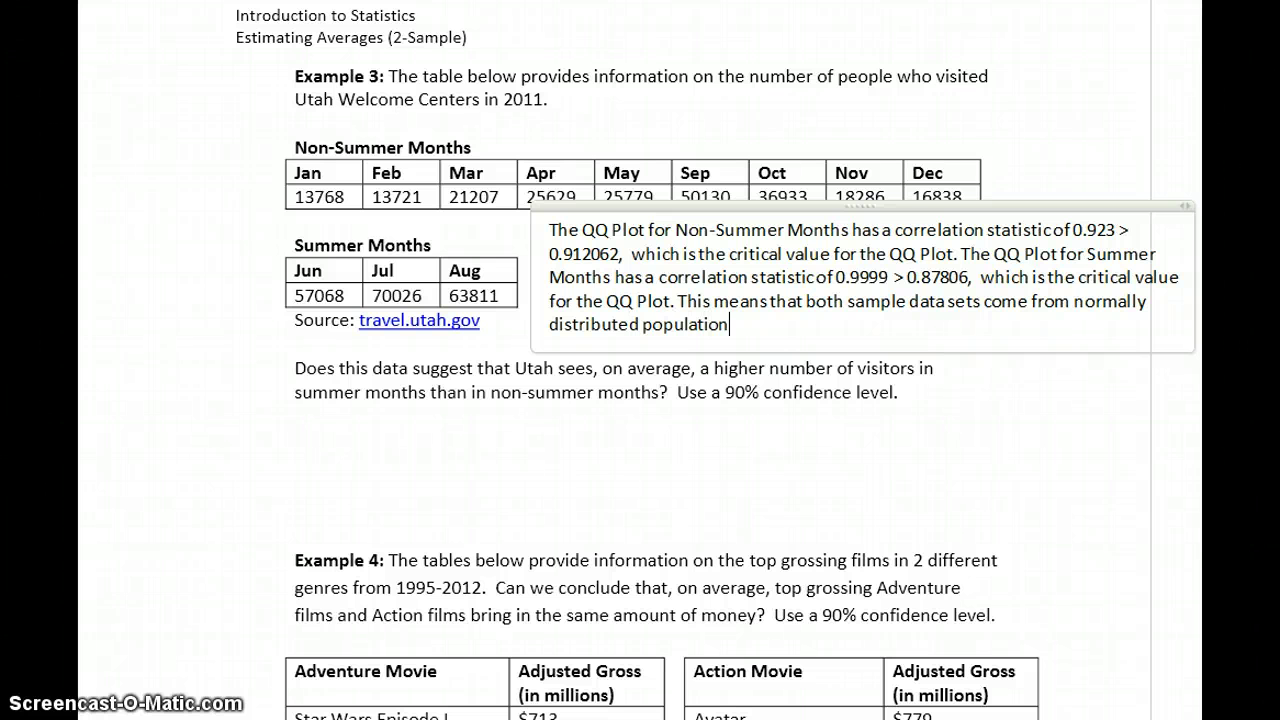
{"action": "type", "text": "s and we can estimate"}
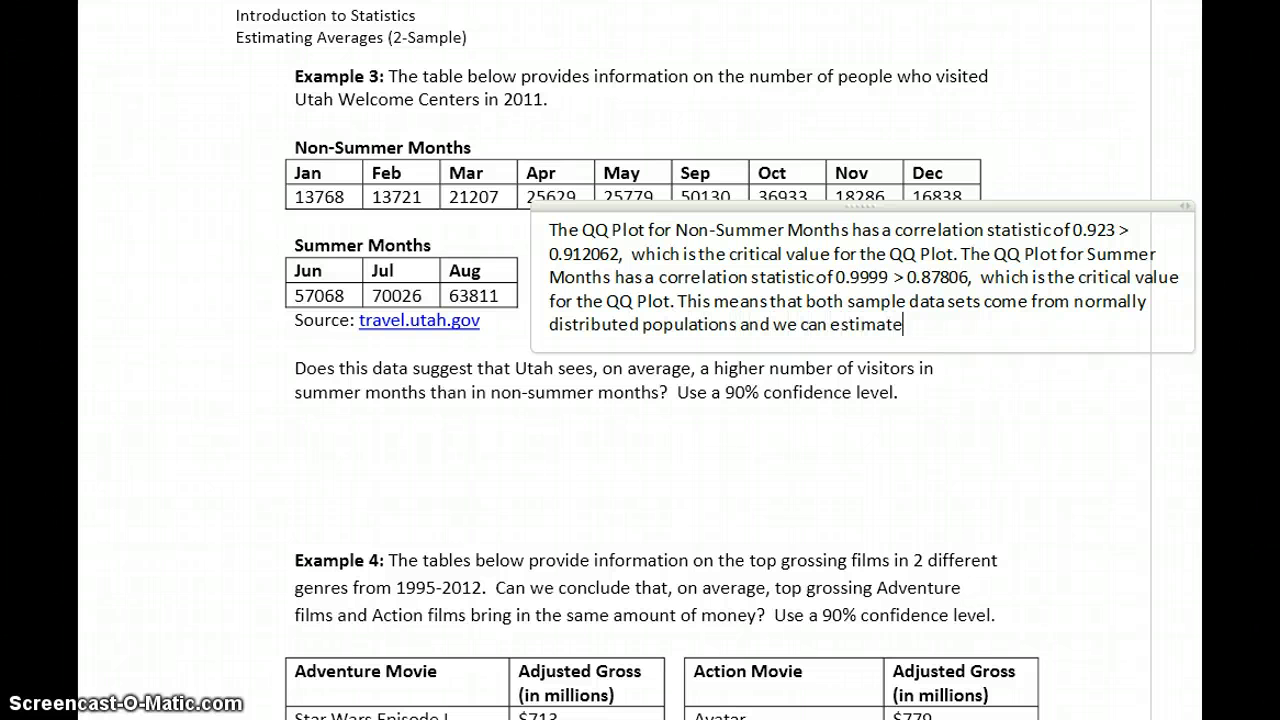
{"action": "type", "text": " means."}
{"action": "left_click", "coordinate": [635, 455]}
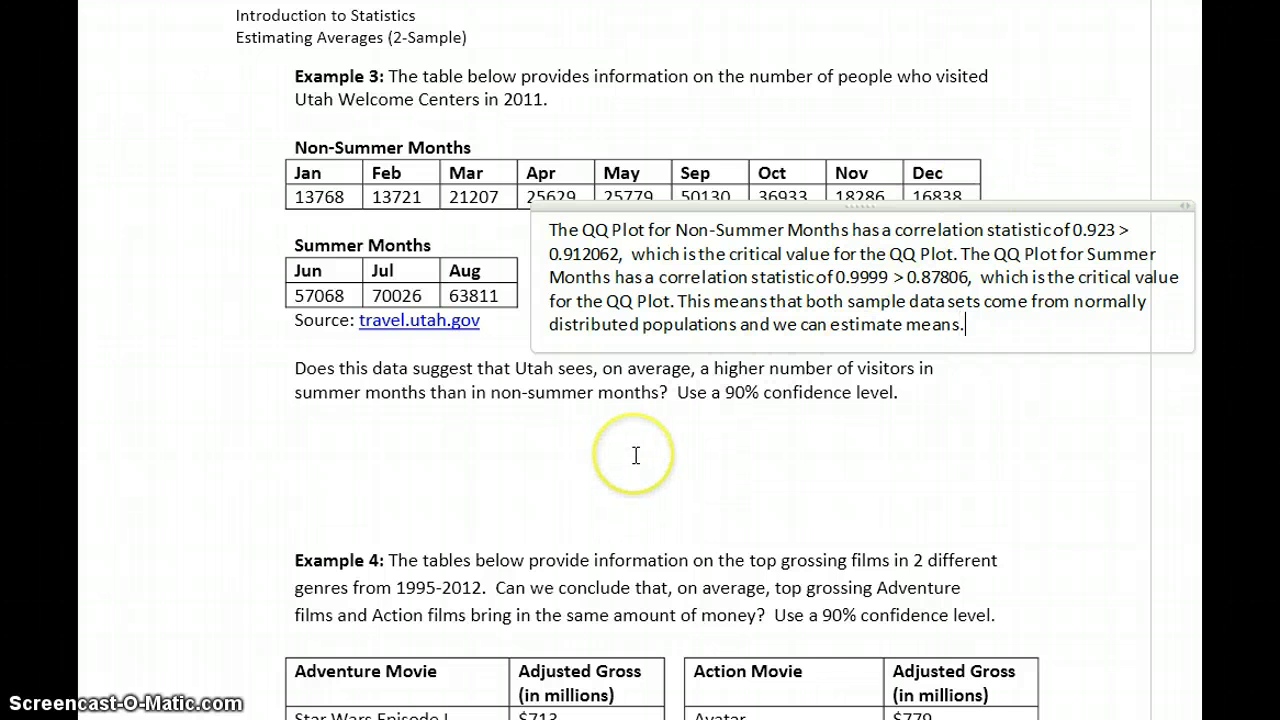
{"action": "key", "text": "alt+Tab"}
Step: Close the QQ plot and start a two-sample T analysis with var1 and var2 as samples
{"action": "left_click", "coordinate": [731, 9]}
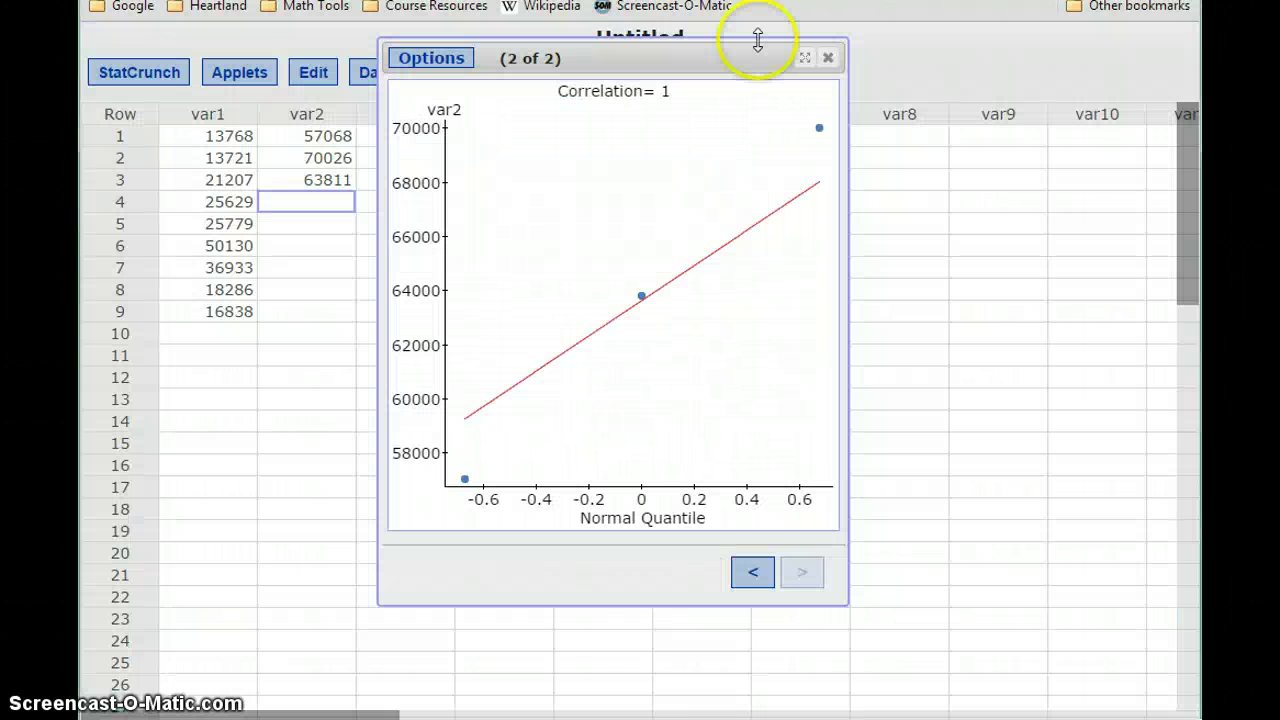
{"action": "left_click", "coordinate": [828, 57]}
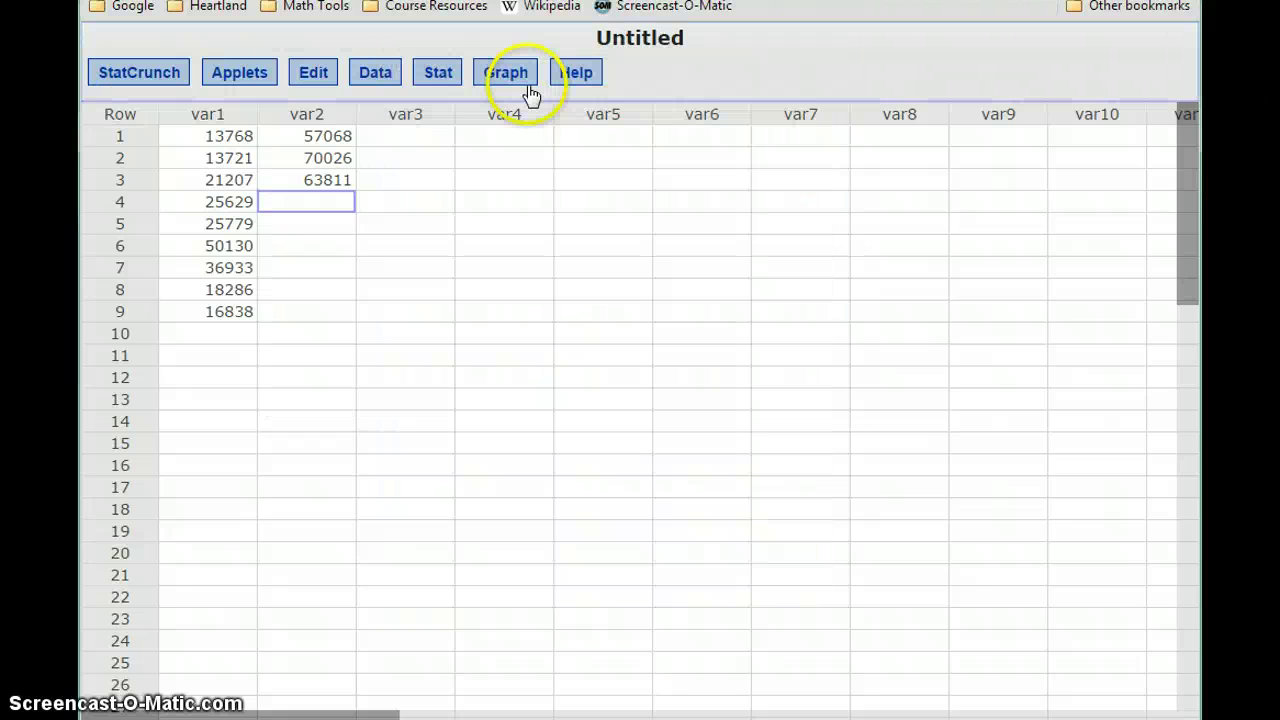
{"action": "left_click", "coordinate": [437, 76]}
{"action": "mouse_move", "coordinate": [566, 203]}
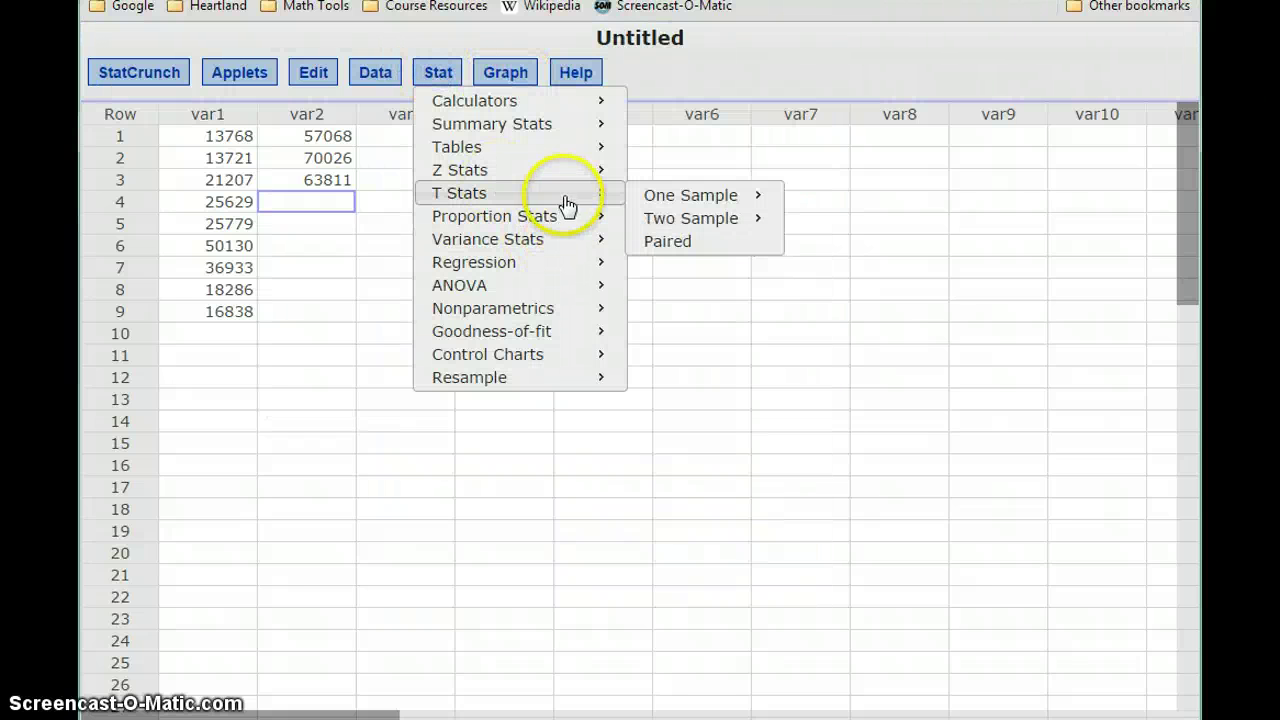
{"action": "mouse_move", "coordinate": [734, 220]}
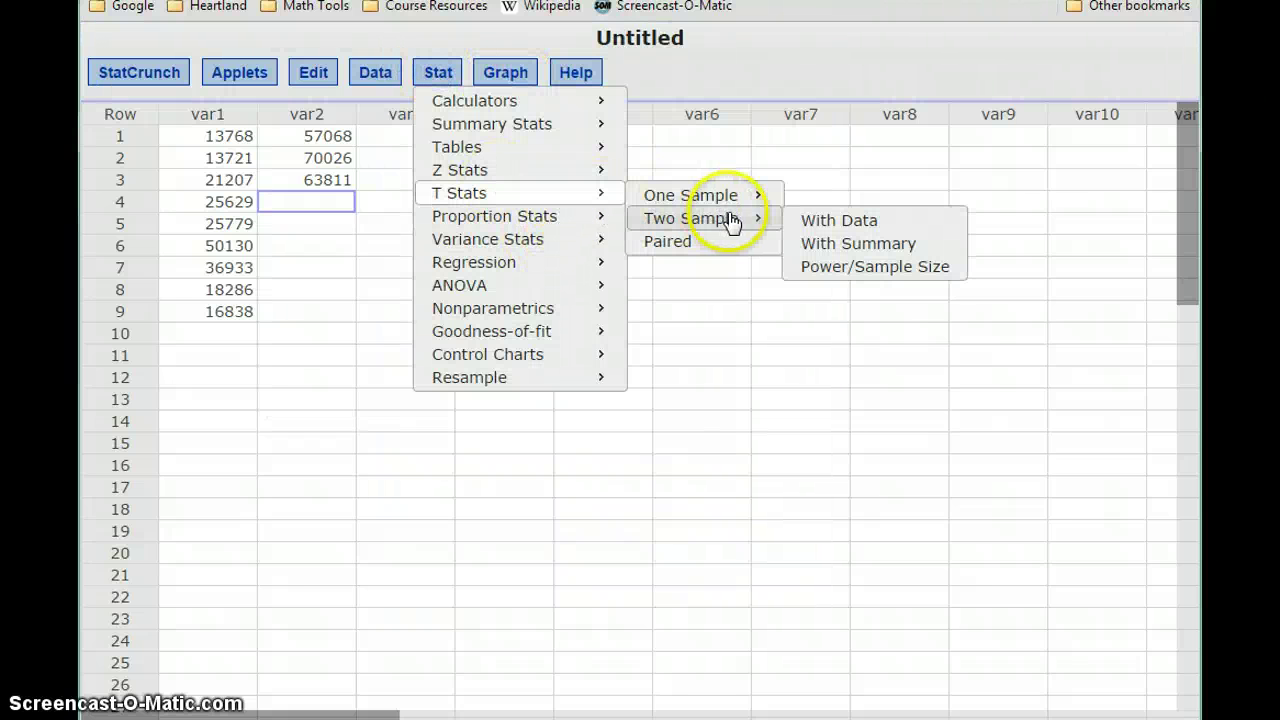
{"action": "left_click", "coordinate": [822, 222]}
{"action": "left_click", "coordinate": [470, 161]}
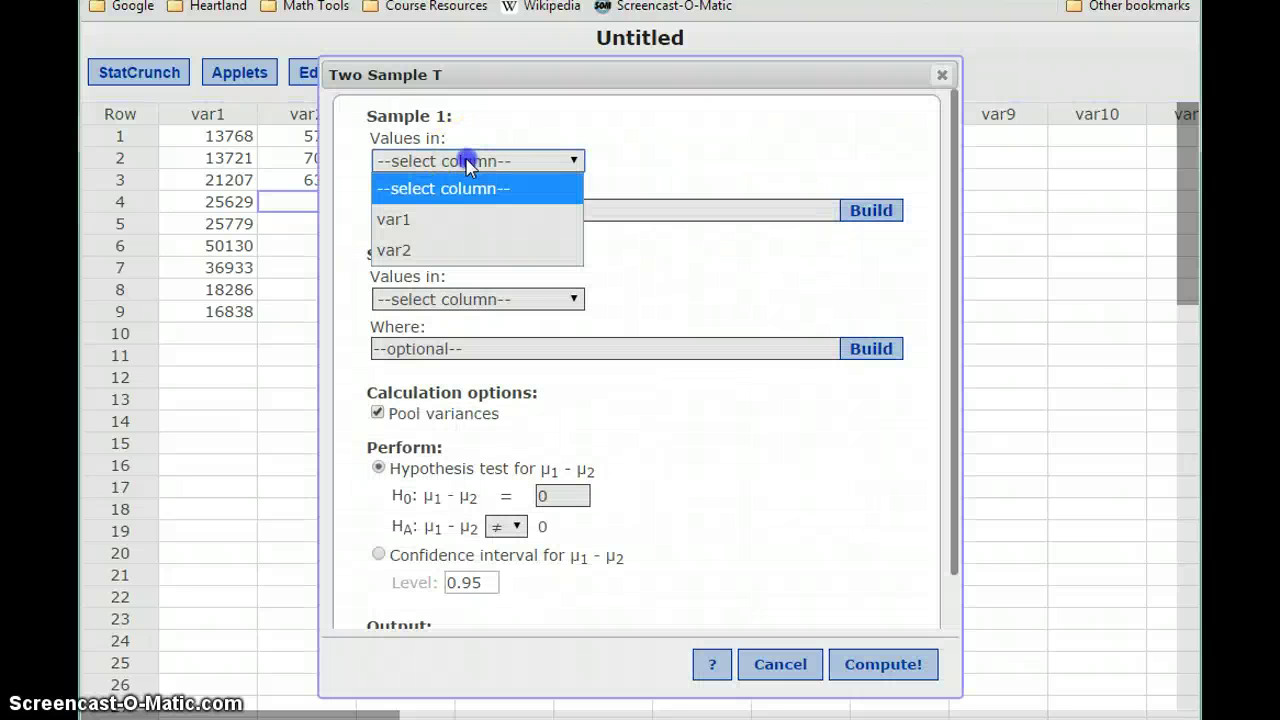
{"action": "left_click", "coordinate": [443, 219]}
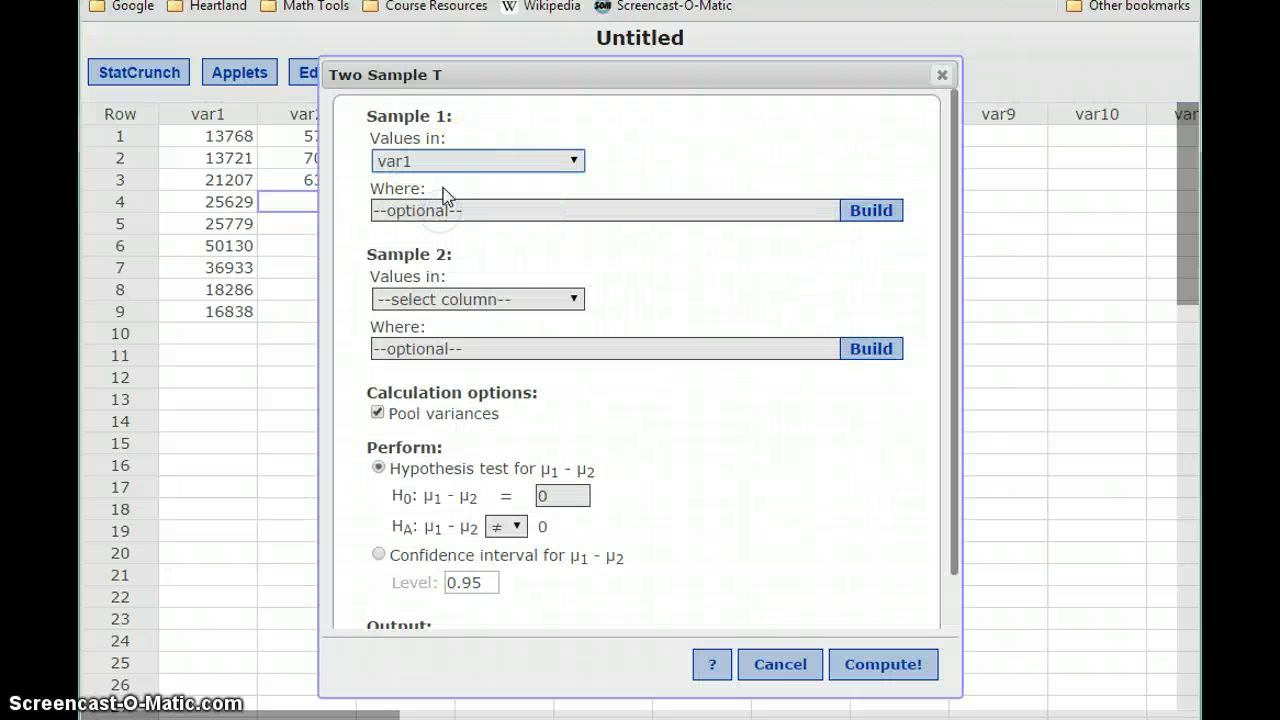
{"action": "left_click", "coordinate": [446, 296]}
{"action": "left_click", "coordinate": [460, 387]}
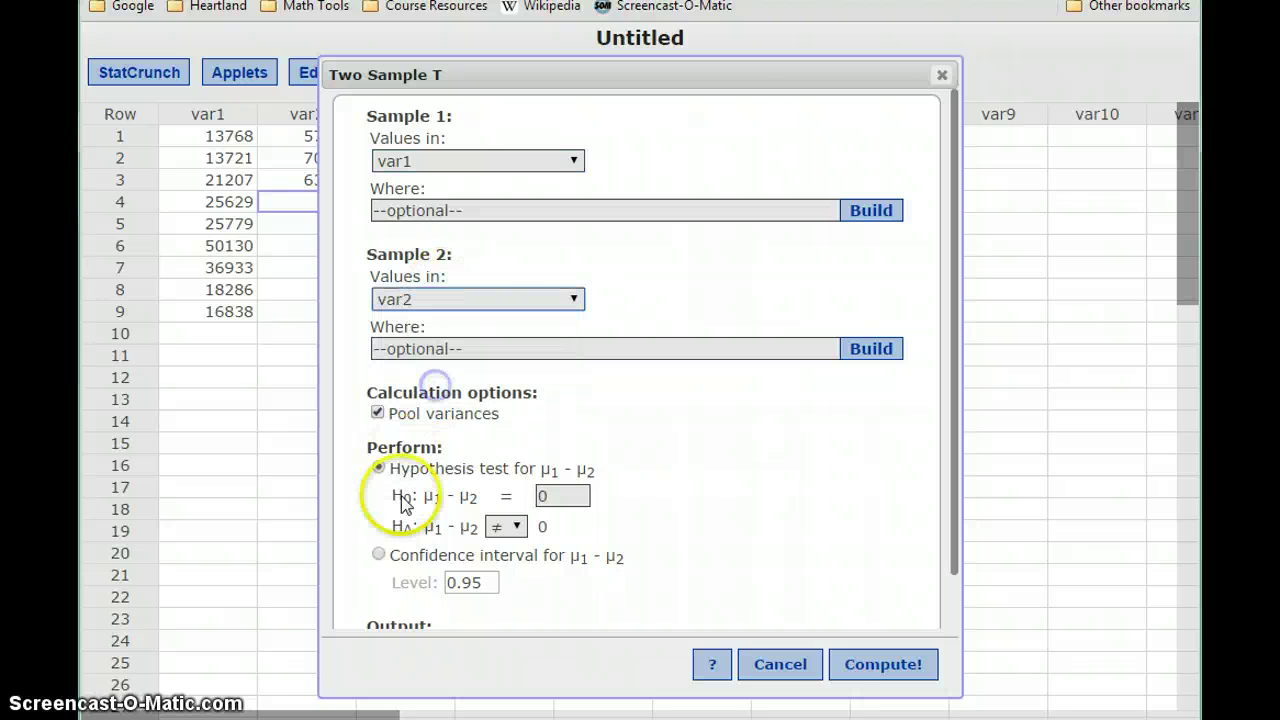
Step: Compute an unpooled 90% confidence interval, giving (-49332.979, -28539.021), and return to Word
{"action": "left_click", "coordinate": [378, 413]}
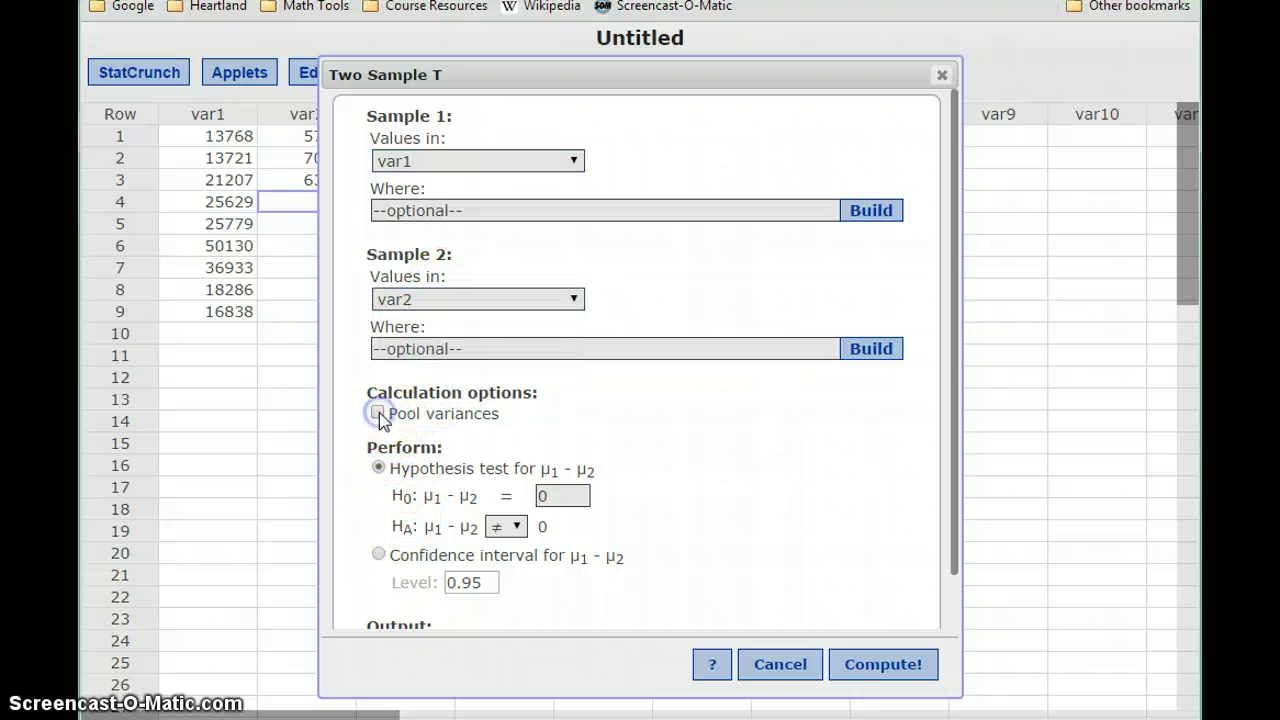
{"action": "left_click", "coordinate": [378, 555]}
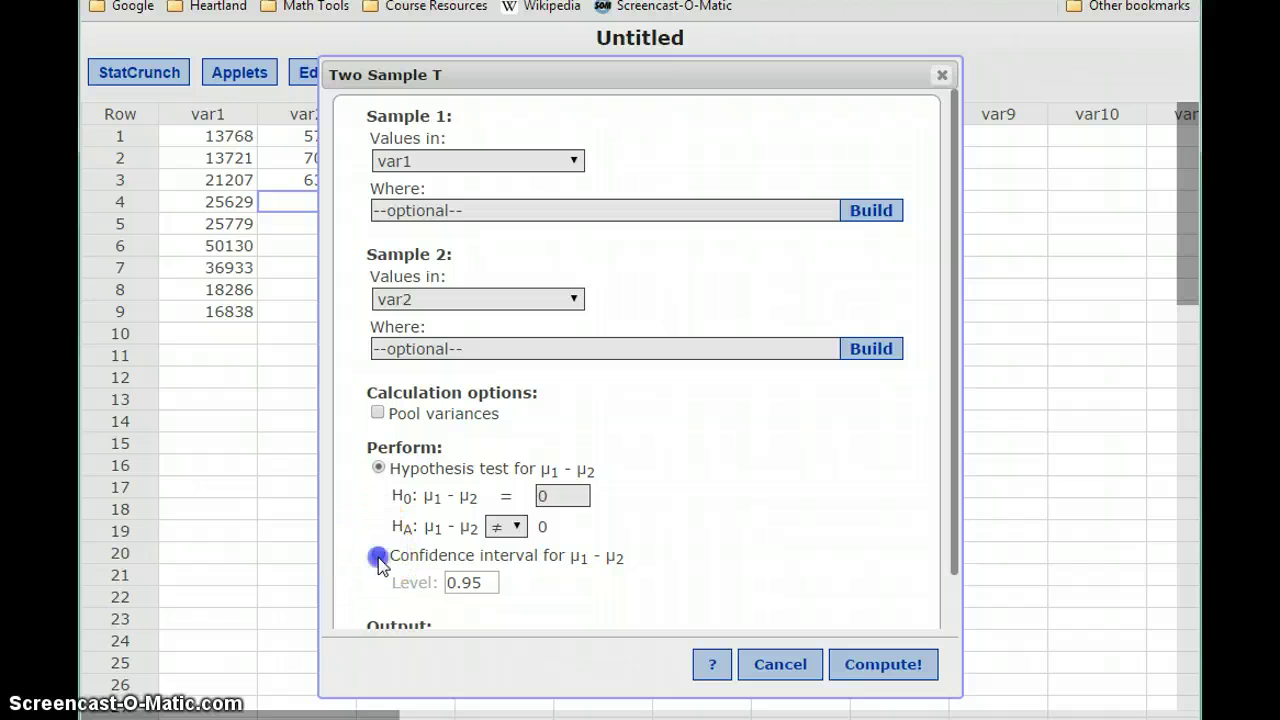
{"action": "left_click", "coordinate": [487, 583]}
{"action": "key", "text": "BackSpace"}
{"action": "left_click", "coordinate": [852, 664]}
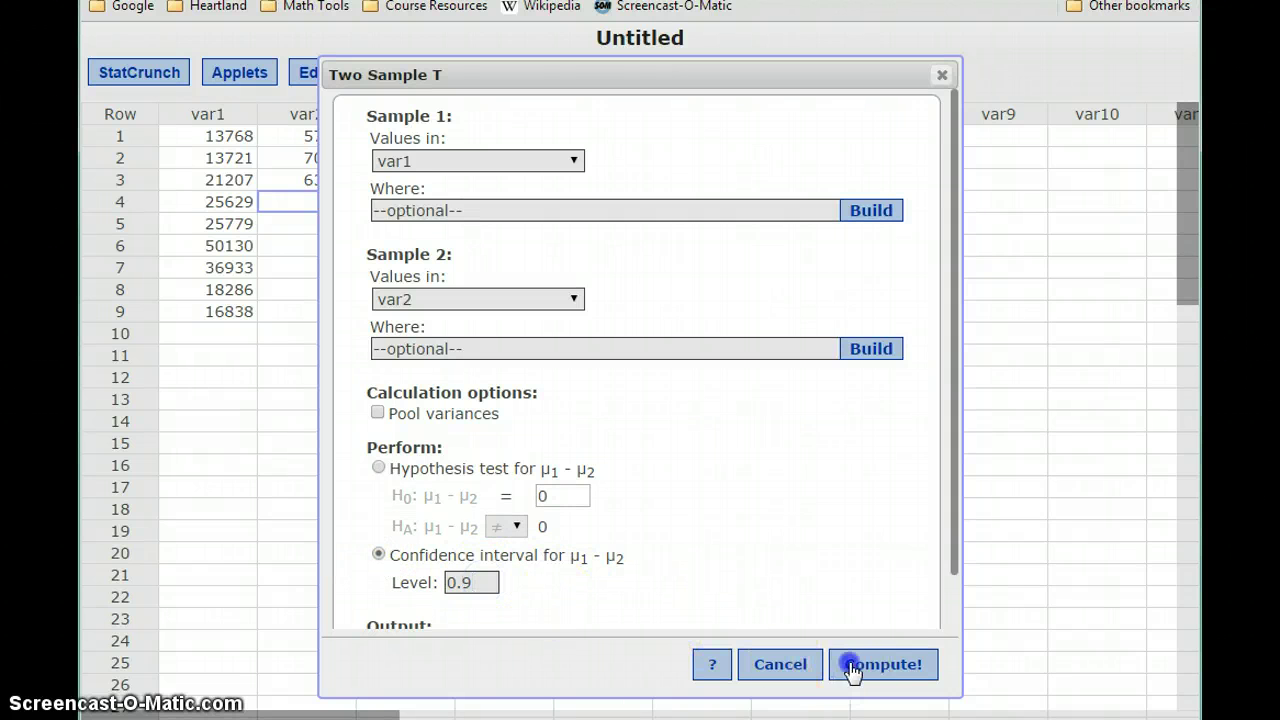
{"action": "left_click_drag", "start_coordinate": [588, 528], "coordinate": [866, 172]}
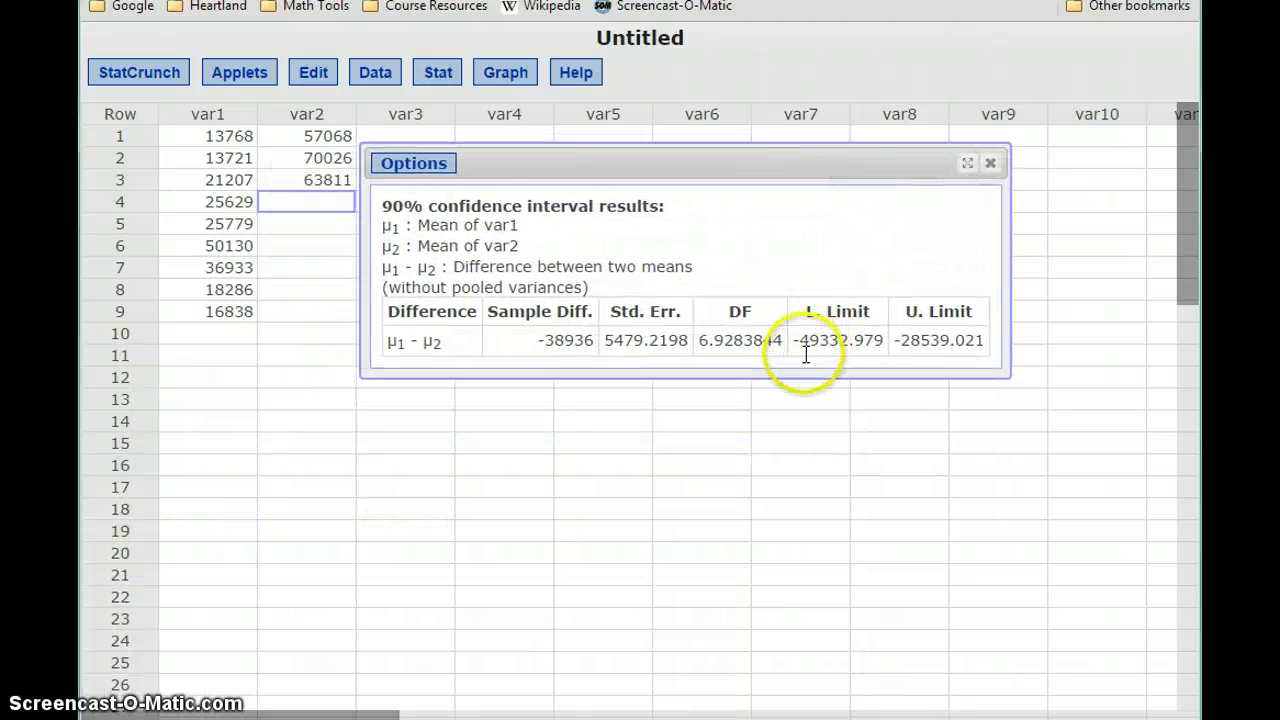
{"action": "left_click", "coordinate": [917, 355]}
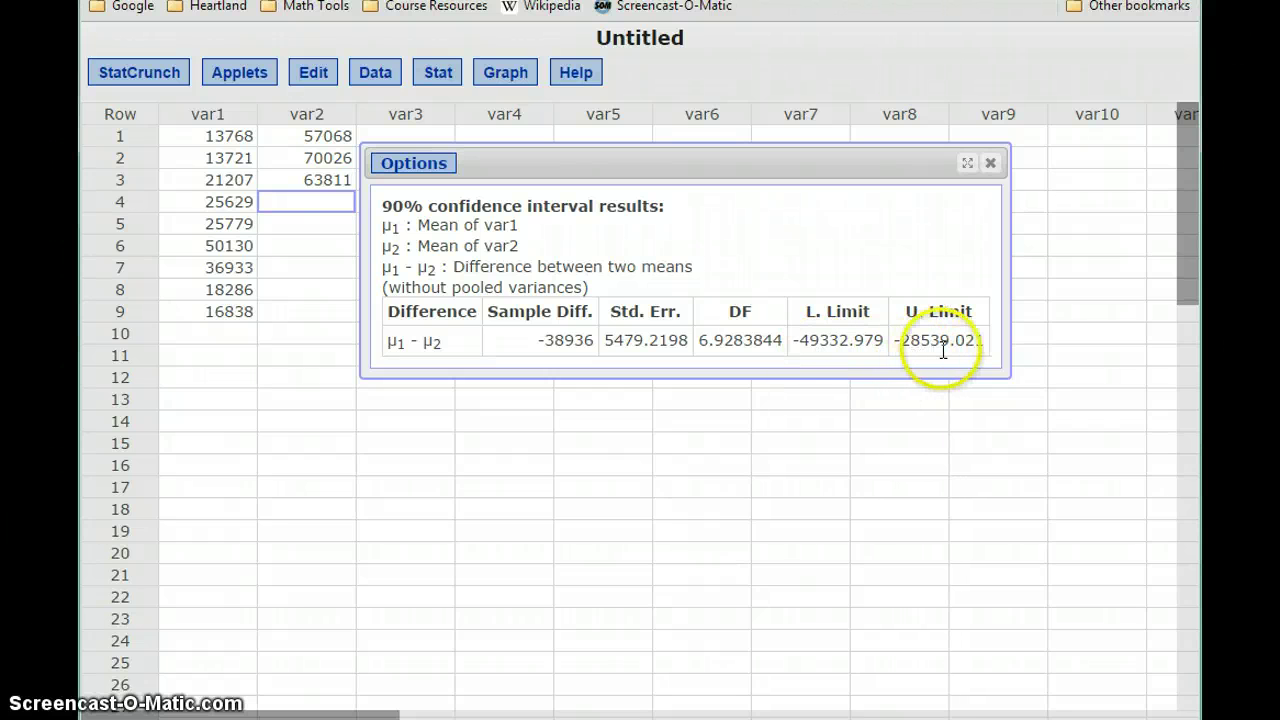
{"action": "key", "text": "alt+Tab"}
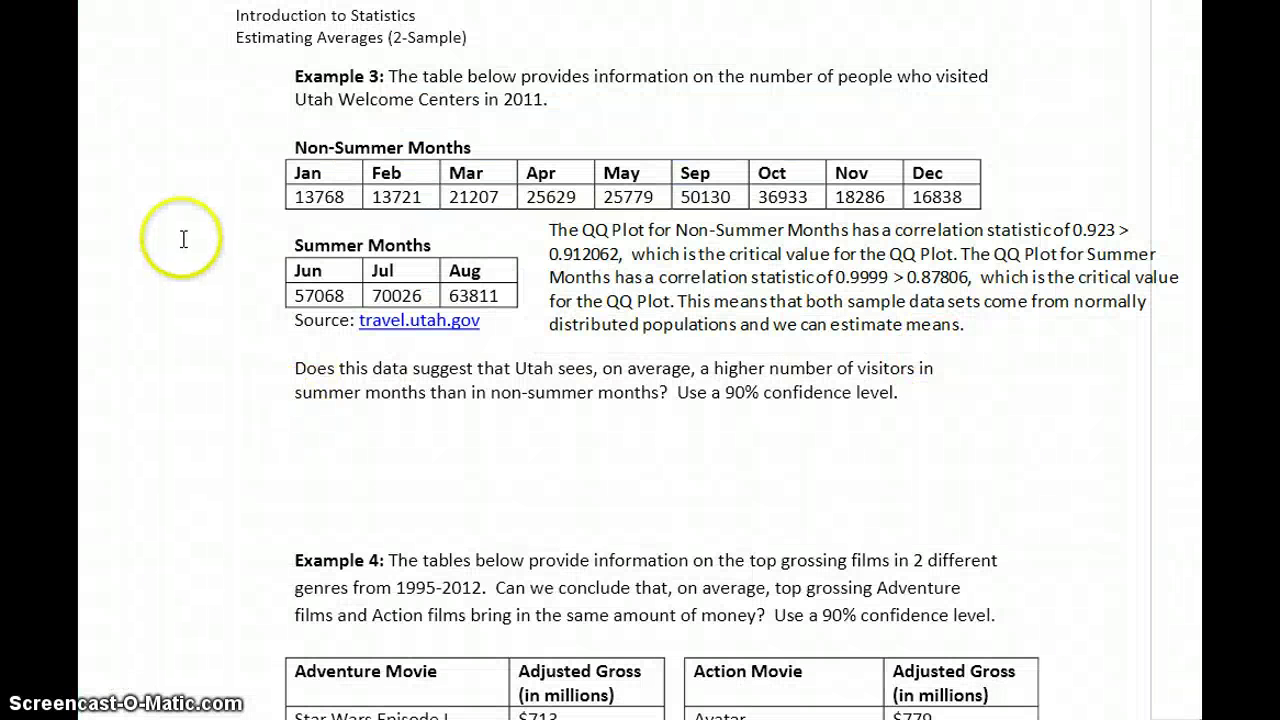
Step: Write that the 90% interval for μ₁ − μ₂ is (-49332.979, -28539.021), all negative values
{"action": "type", "text": "The 90% "}
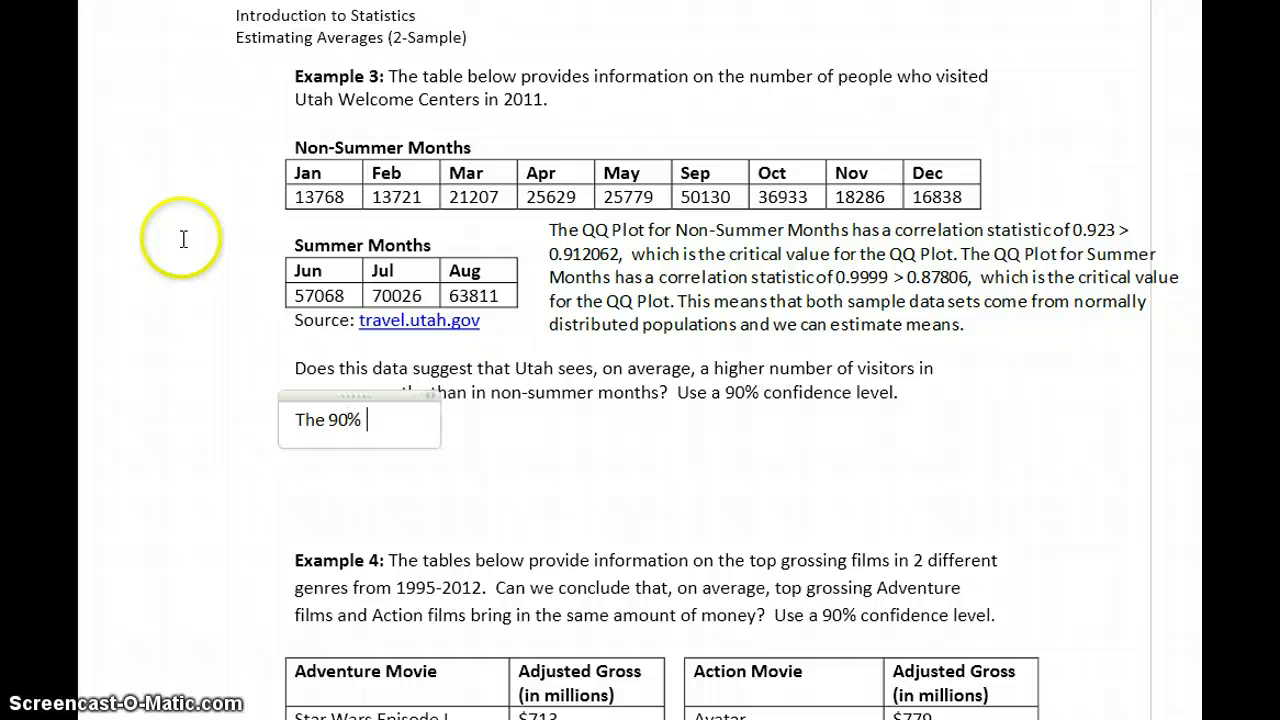
{"action": "type", "text": "confidence interval estiamte for"}
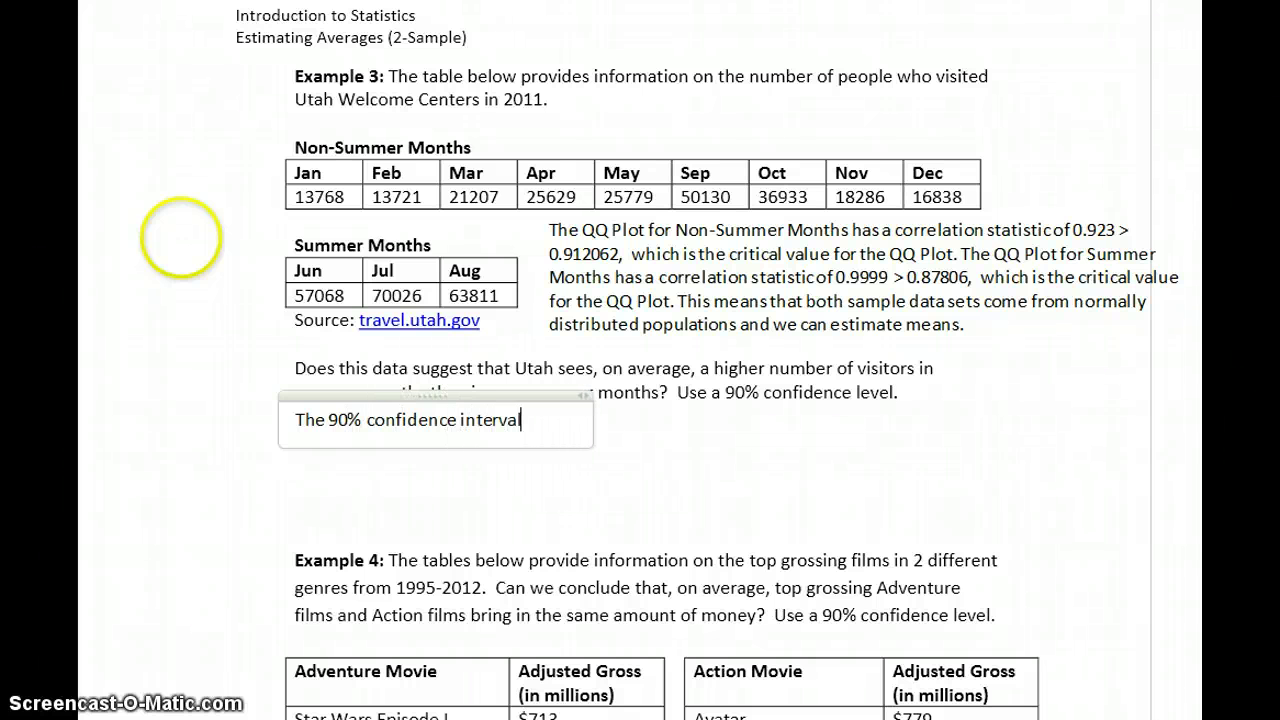
{"action": "key", "text": "BackSpace"}
{"action": "key", "text": "BackSpace"}
{"action": "key", "text": "BackSpace"}
{"action": "key", "text": "BackSpace"}
{"action": "key", "text": "BackSpace"}
{"action": "key", "text": "BackSpace"}
{"action": "key", "text": "BackSpace"}
{"action": "key", "text": "BackSpace"}
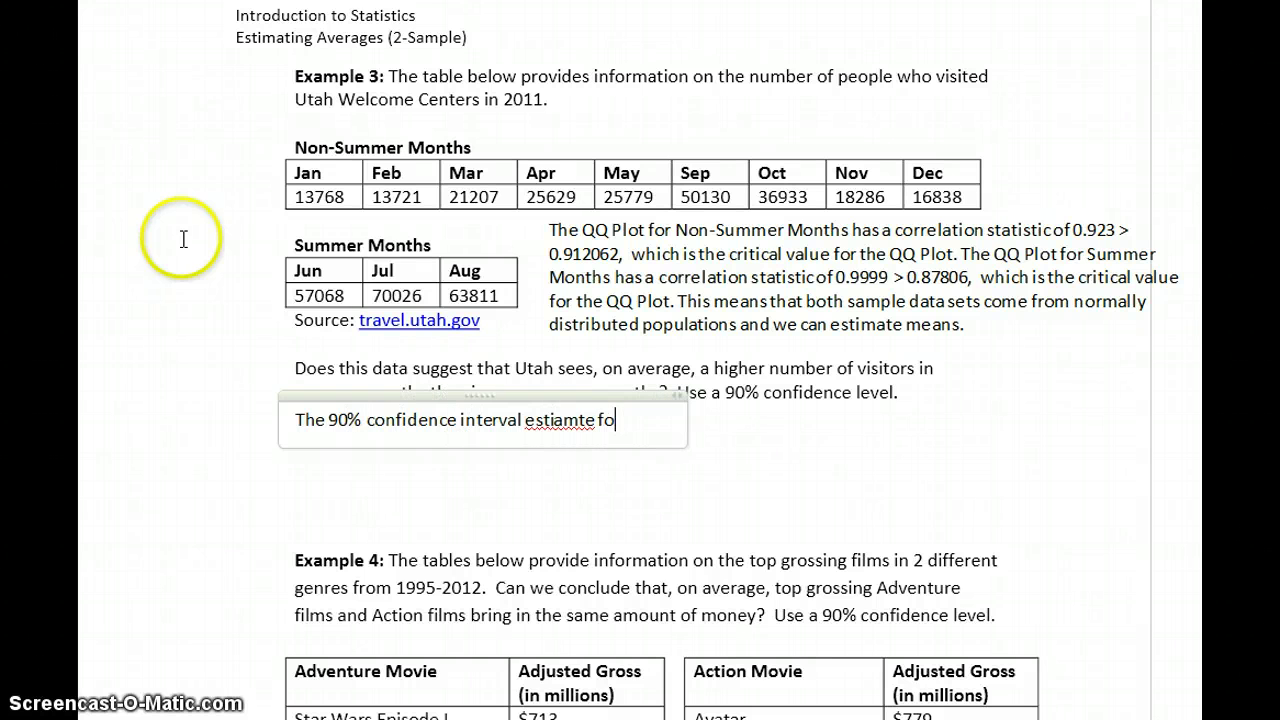
{"action": "type", "text": "mate for"}
{"action": "key", "text": "alt+equal"}
{"action": "type", "text": "\\mu_1 -"}
{"action": "type", "text": "M"}
{"action": "key", "text": "BackSpace"}
{"action": "type", "text": "\\mu _2"}
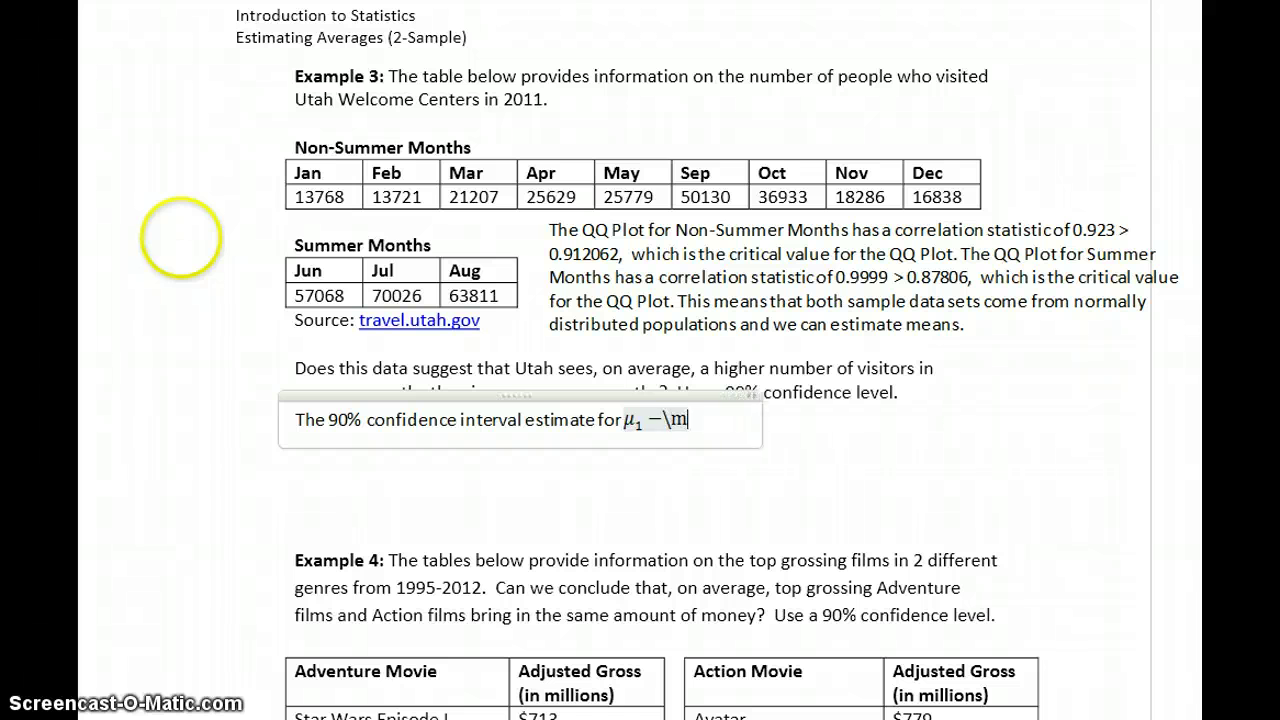
{"action": "key", "text": "Right"}
{"action": "type", "text": "is"}
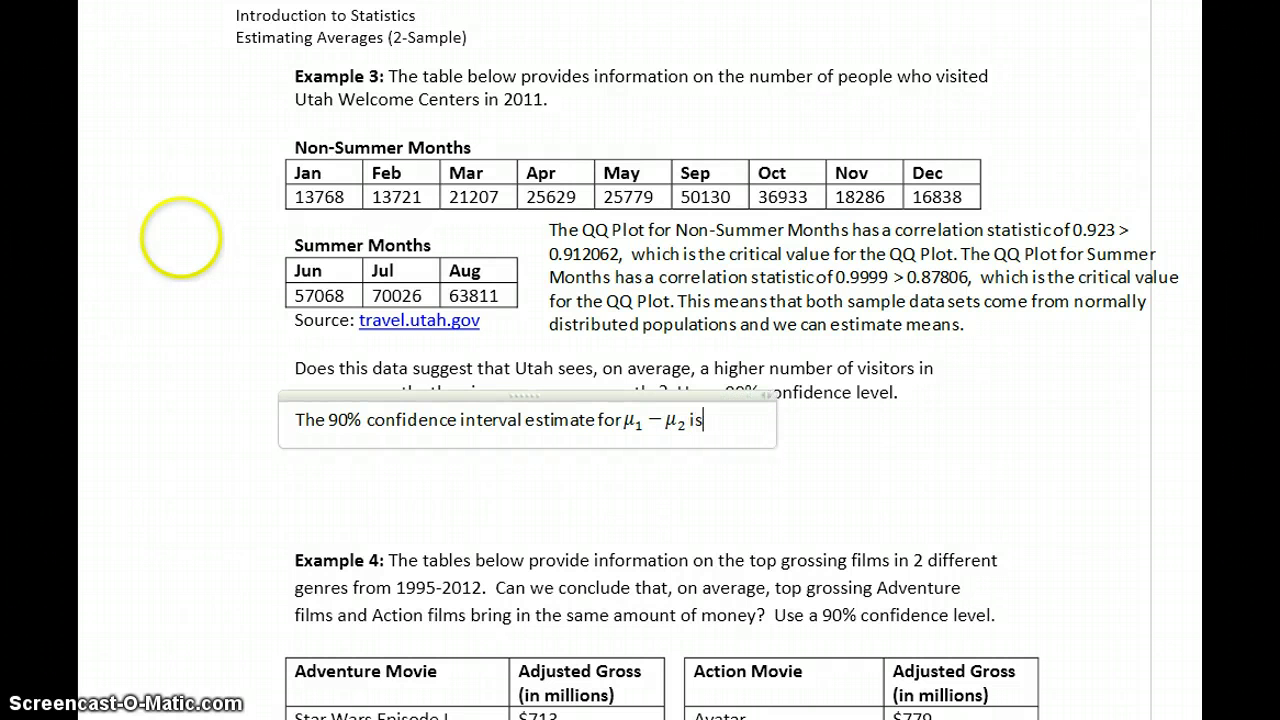
{"action": "type", "text": " (-49"}
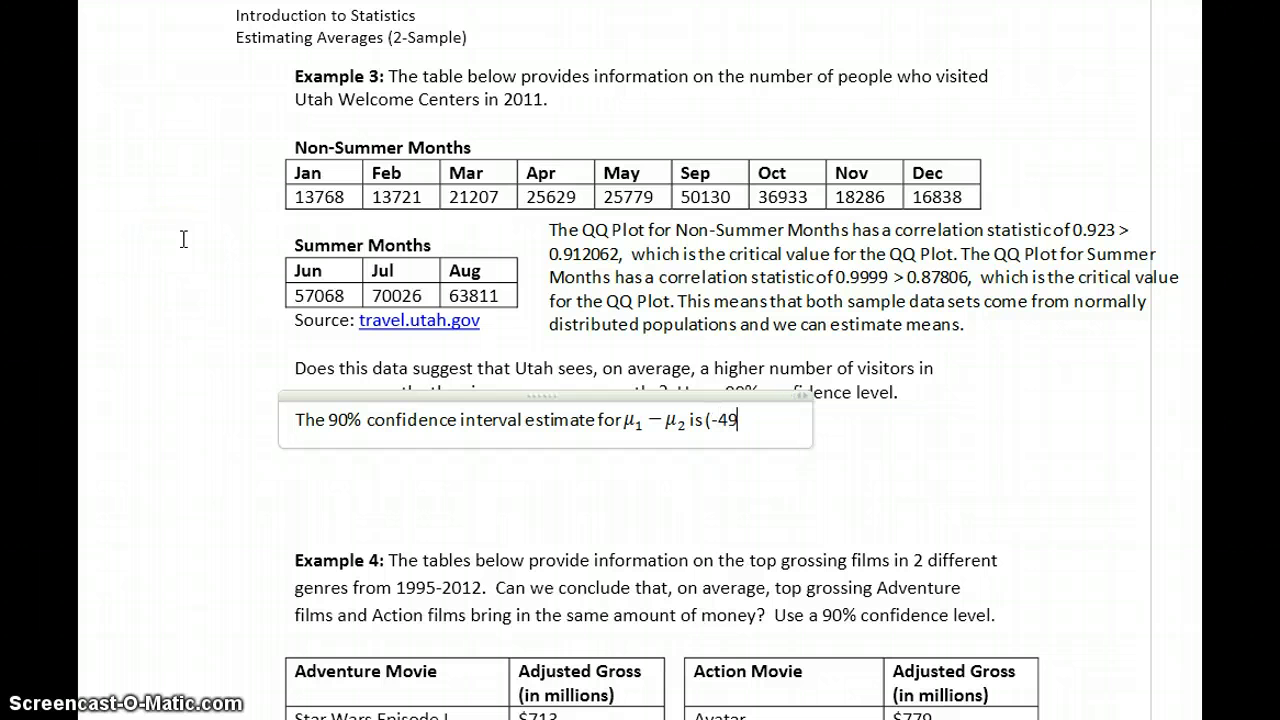
{"action": "type", "text": "332."}
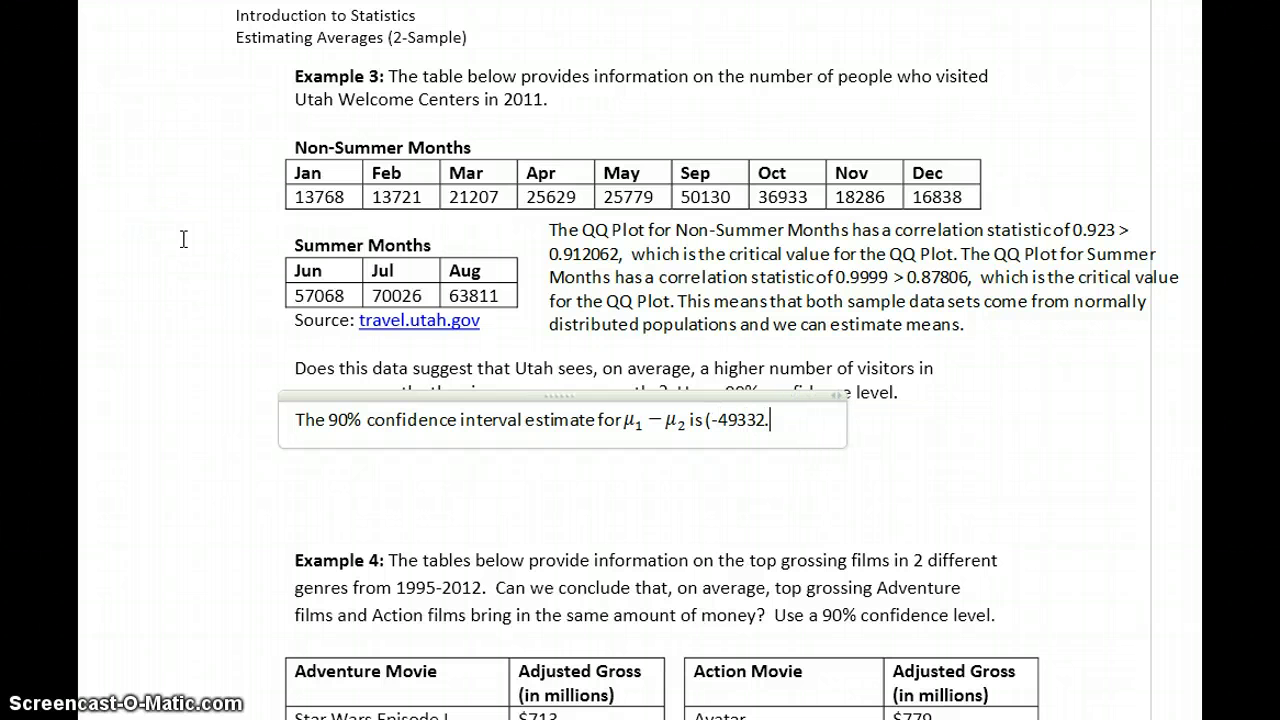
{"action": "type", "text": "979, "}
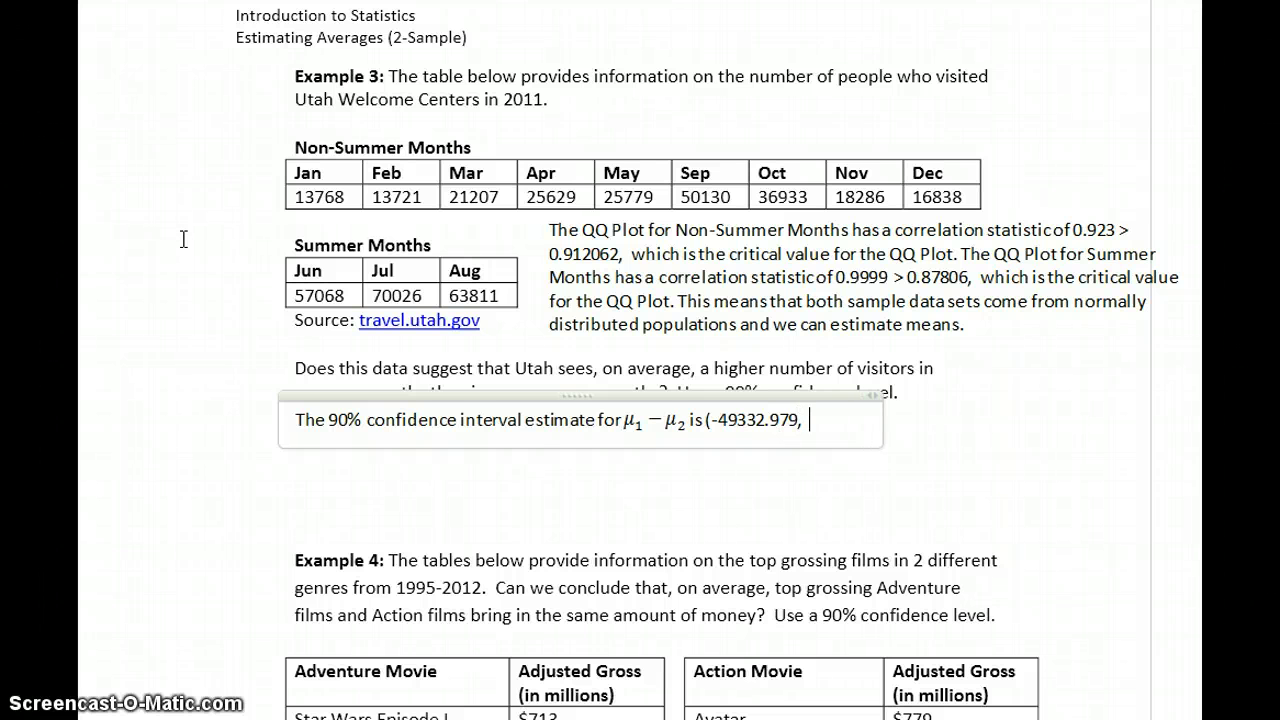
{"action": "type", "text": "-28"}
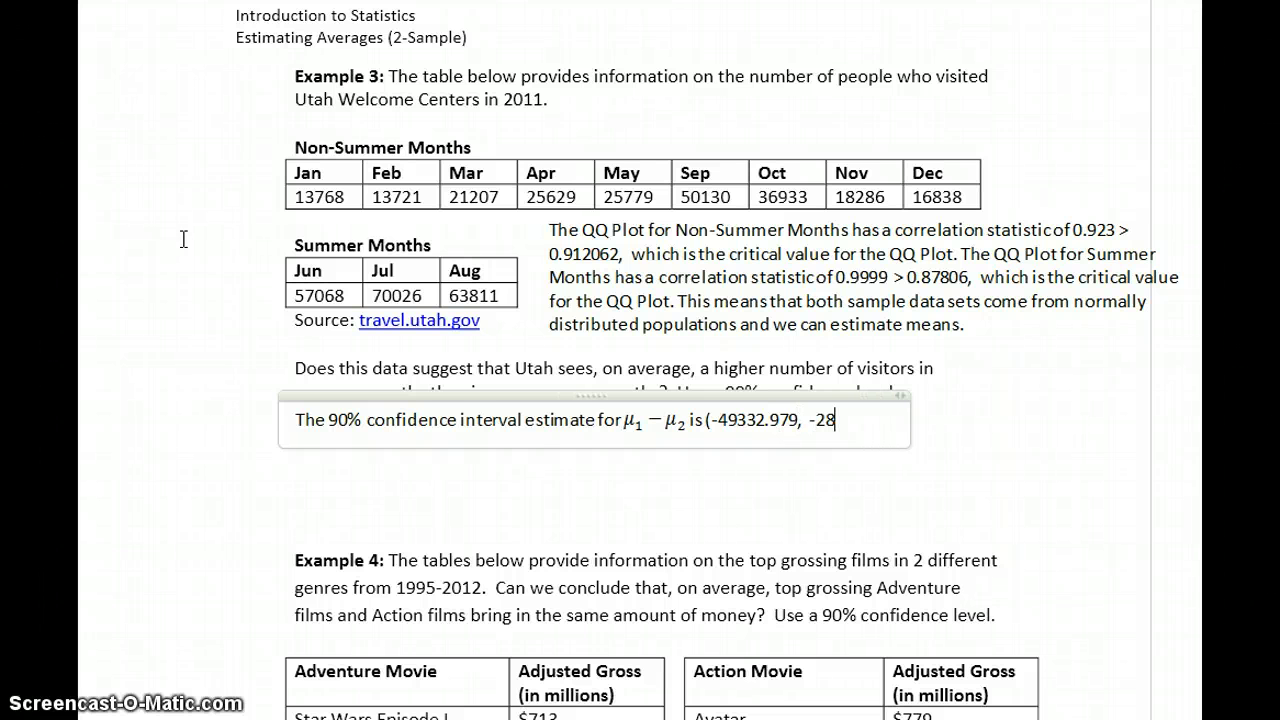
{"action": "type", "text": "539"}
{"action": "type", "text": ".021)"}
{"action": "type", "text": ".  All value"}
{"action": "type", "text": "s in our confidenc"}
{"action": "type", "text": "e inte"}
{"action": "type", "text": "rval are negative,"}
{"action": "type", "text": " implying"}
Step: Complete the implication with the equation μ₁ < μ₂
{"action": "key", "text": "alt+equal"}
{"action": "type", "text": "\\mu"}
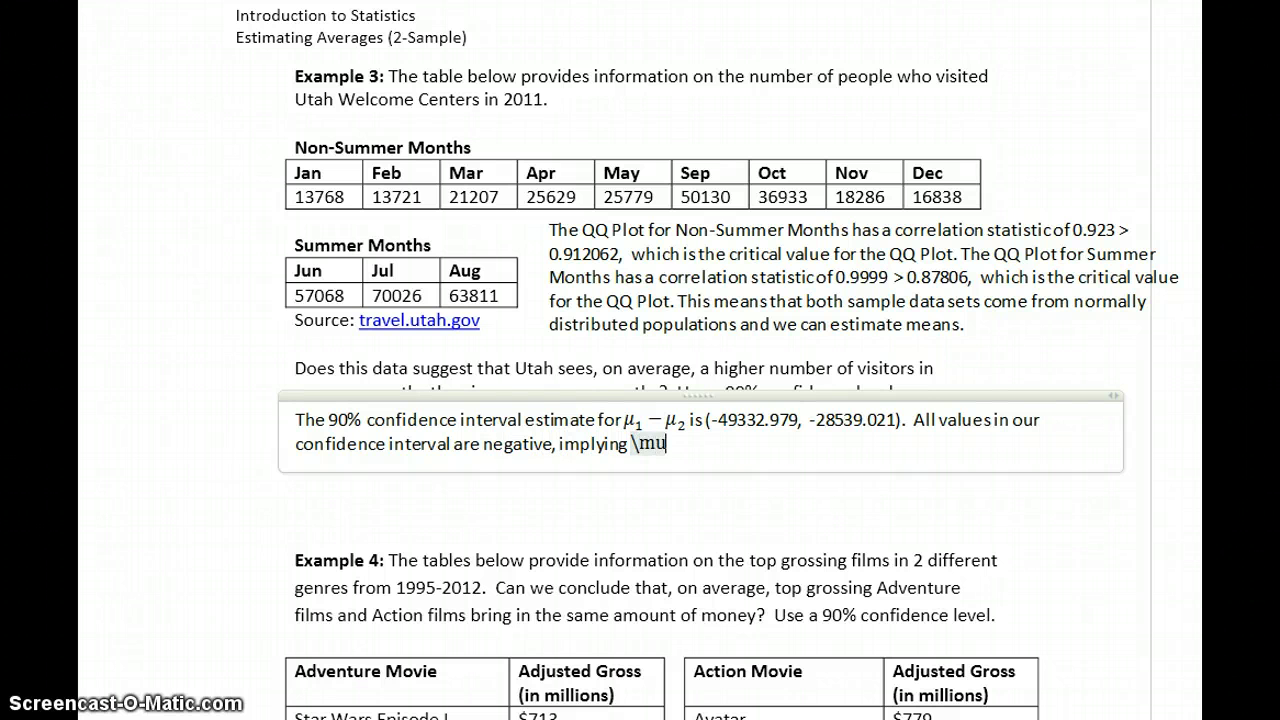
{"action": "type", "text": "_1 <\\m"}
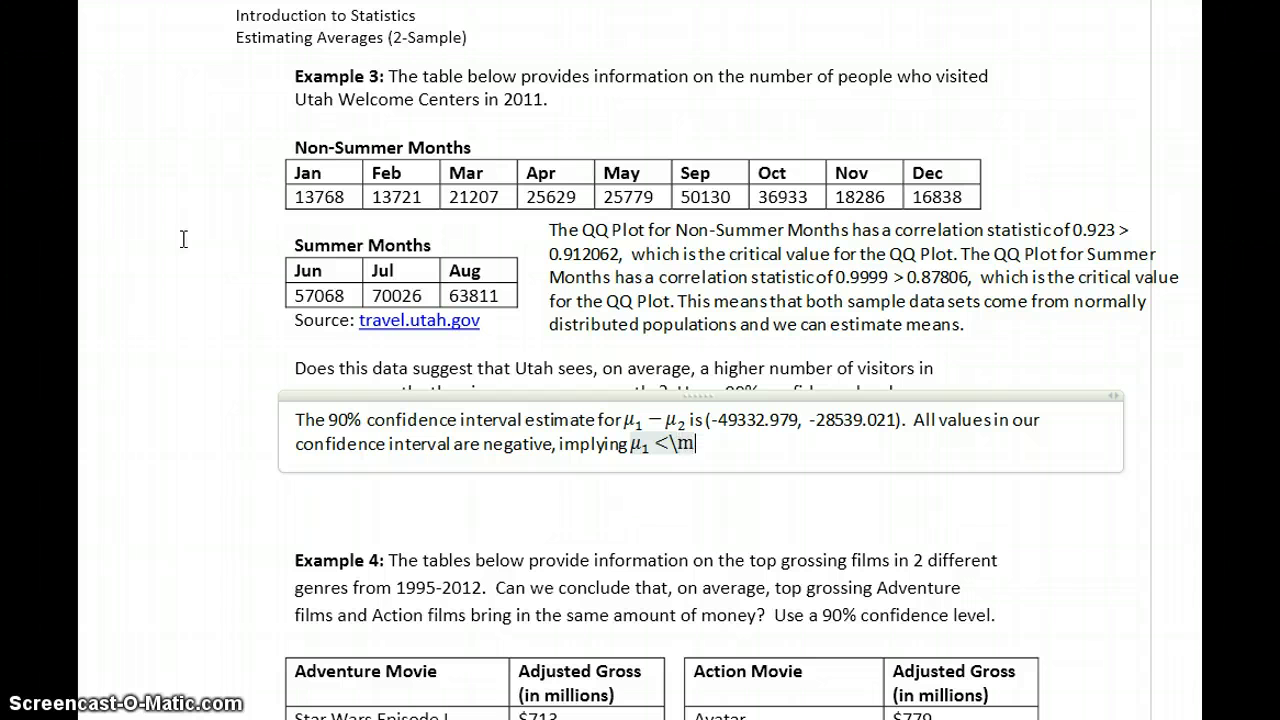
{"action": "type", "text": "u_2"}
{"action": "key", "text": "Right"}
{"action": "type", "text": "."}
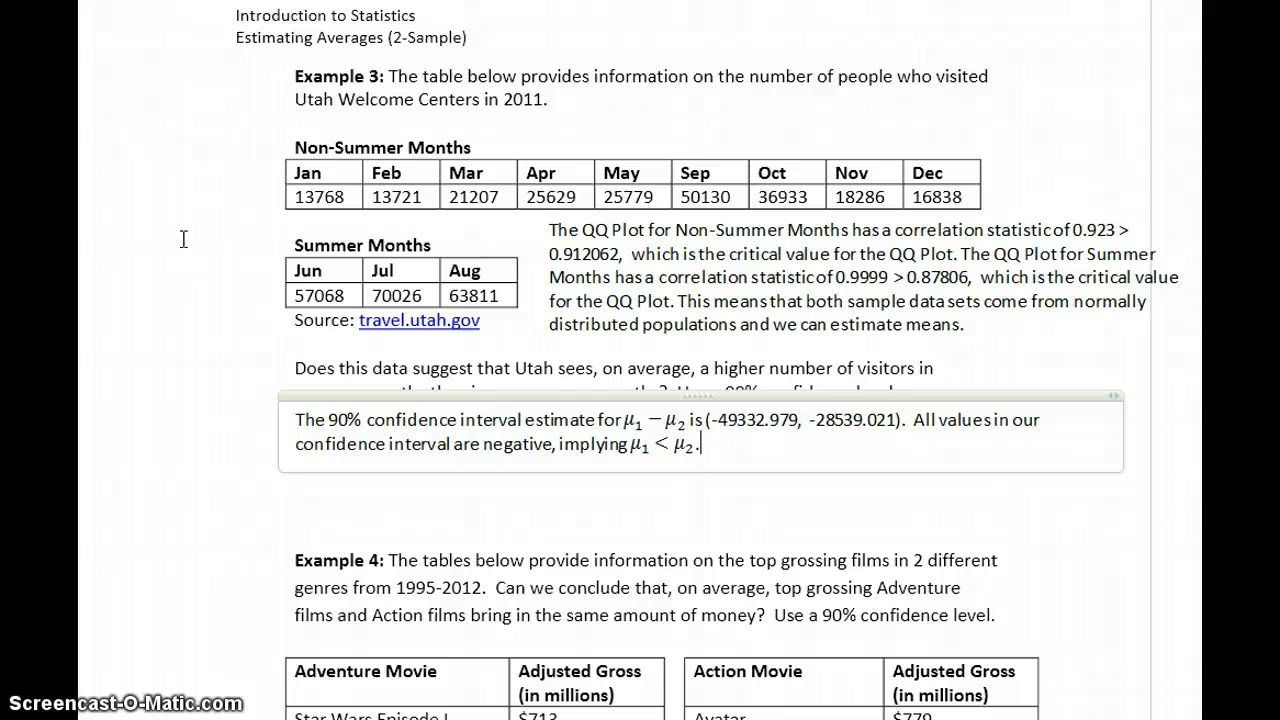
Step: Conclude that, on average, Utah sees more visitors in summer months than non-summer months
{"action": "type", "text": "So yes, this data su"}
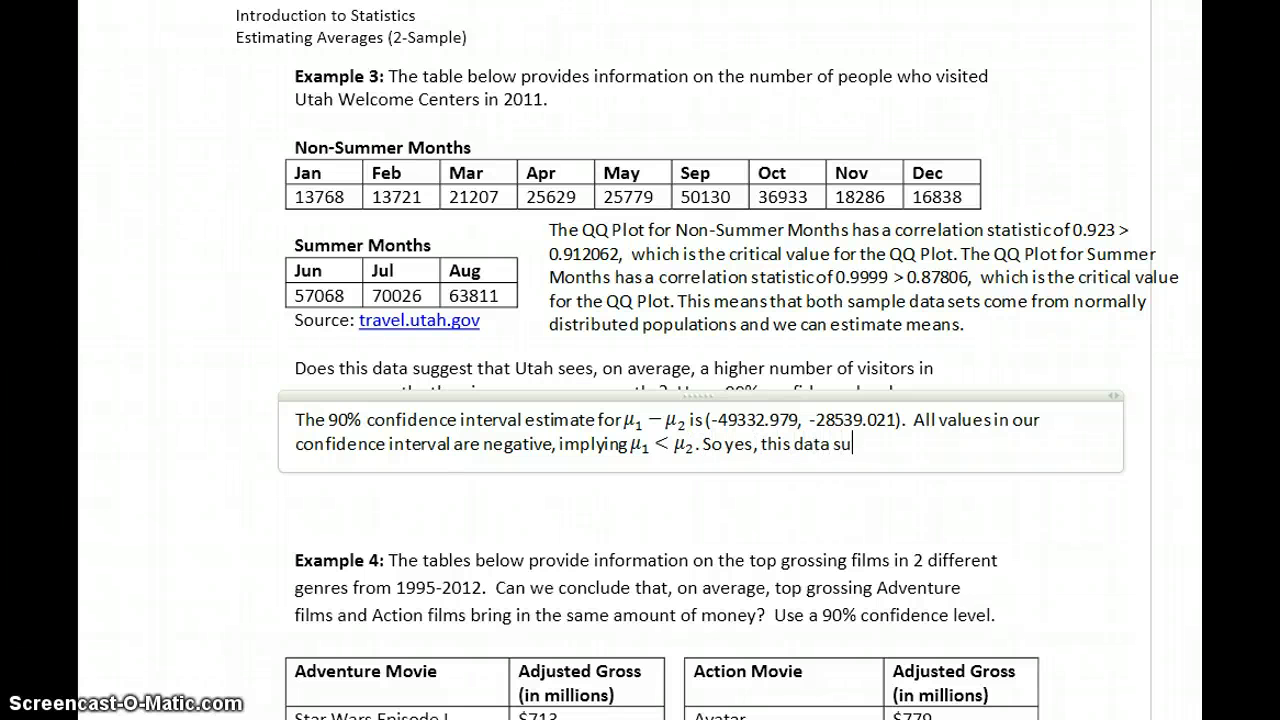
{"action": "type", "text": "ggests that on"}
{"action": "key", "text": "BackSpace"}
{"action": "key", "text": "BackSpace"}
{"action": "key", "text": "BackSpace"}
{"action": "type", "text": ", on average,"}
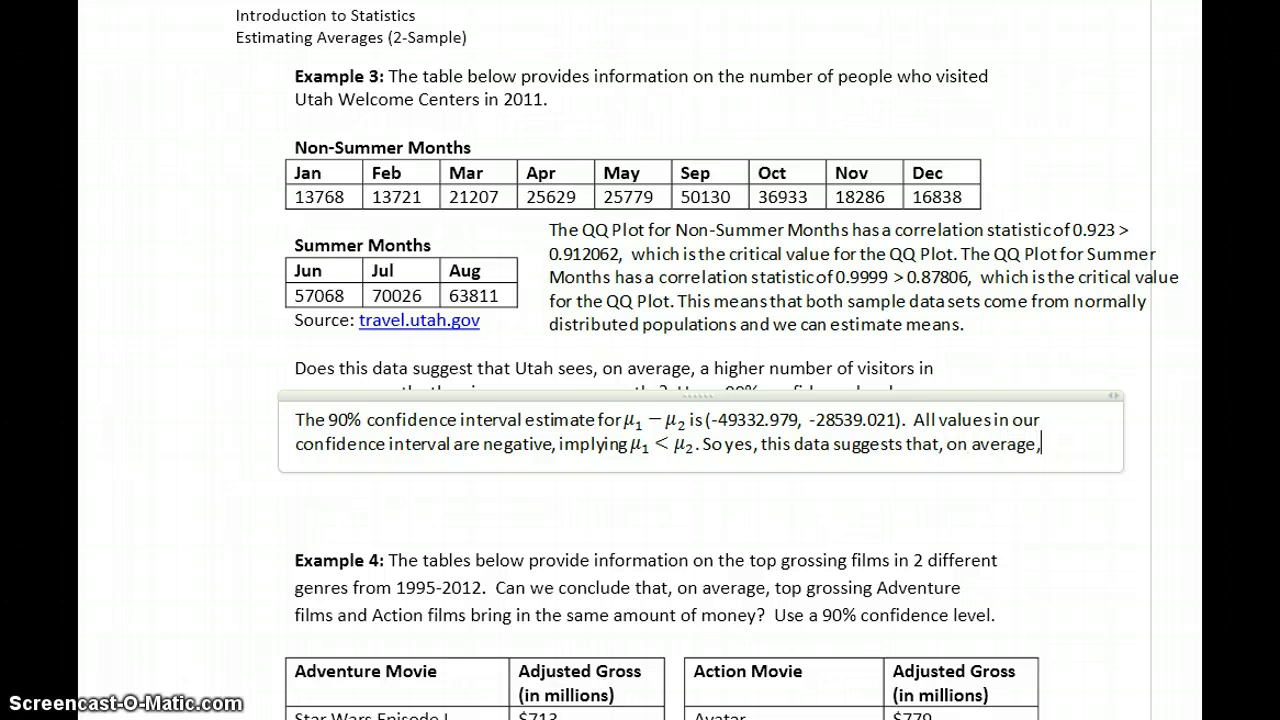
{"action": "type", "text": " Utah sees"}
{"action": "type", "text": " higher numbers of visis"}
{"action": "key", "text": "BackSpace"}
{"action": "type", "text": "tors in summer months than in non"}
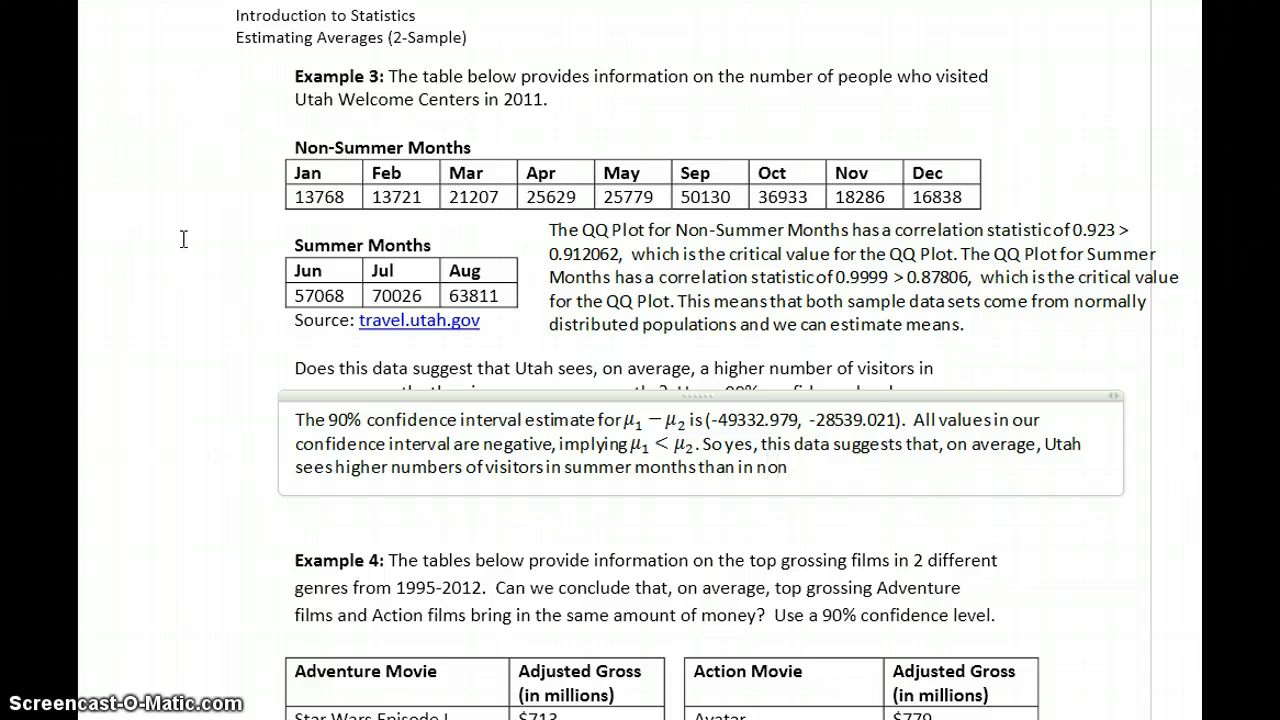
{"action": "type", "text": "-summer months."}
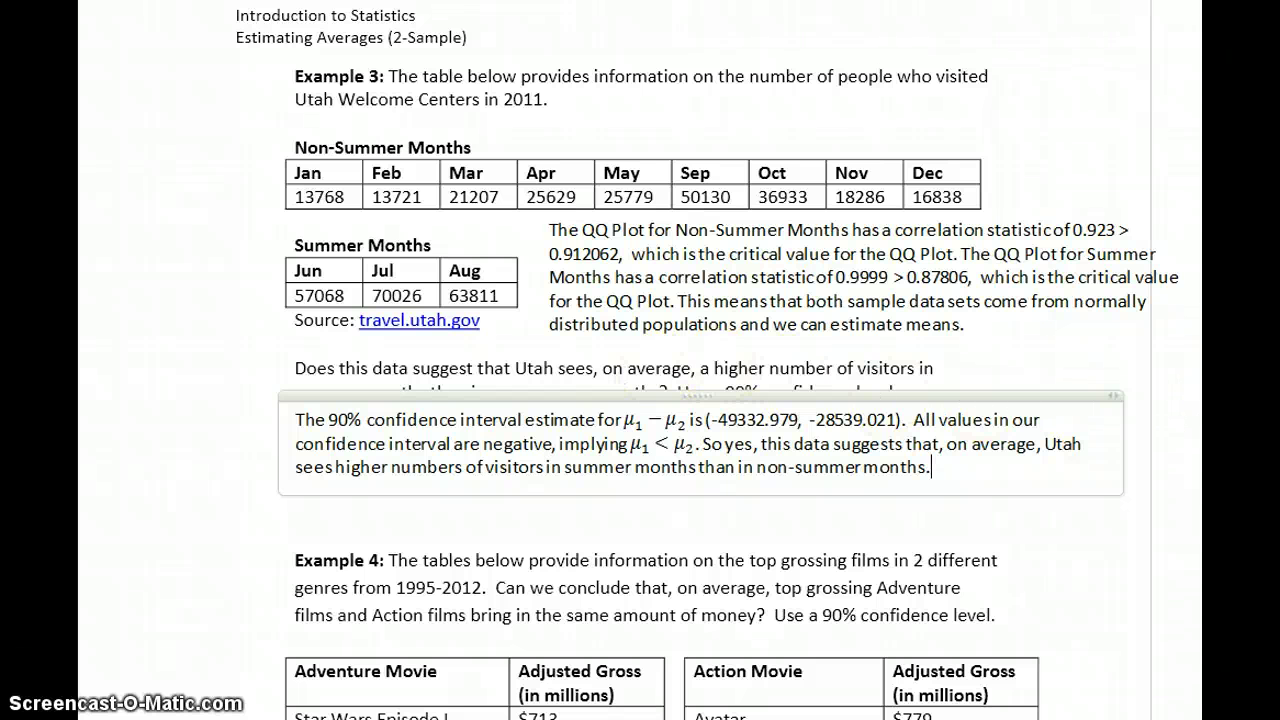
Step: Scroll down to Example 4's movie-gross tables and switch to the StatCrunch data sheet
{"action": "scroll", "coordinate": [700, 360], "scroll_direction": "down", "scroll_amount": 9}
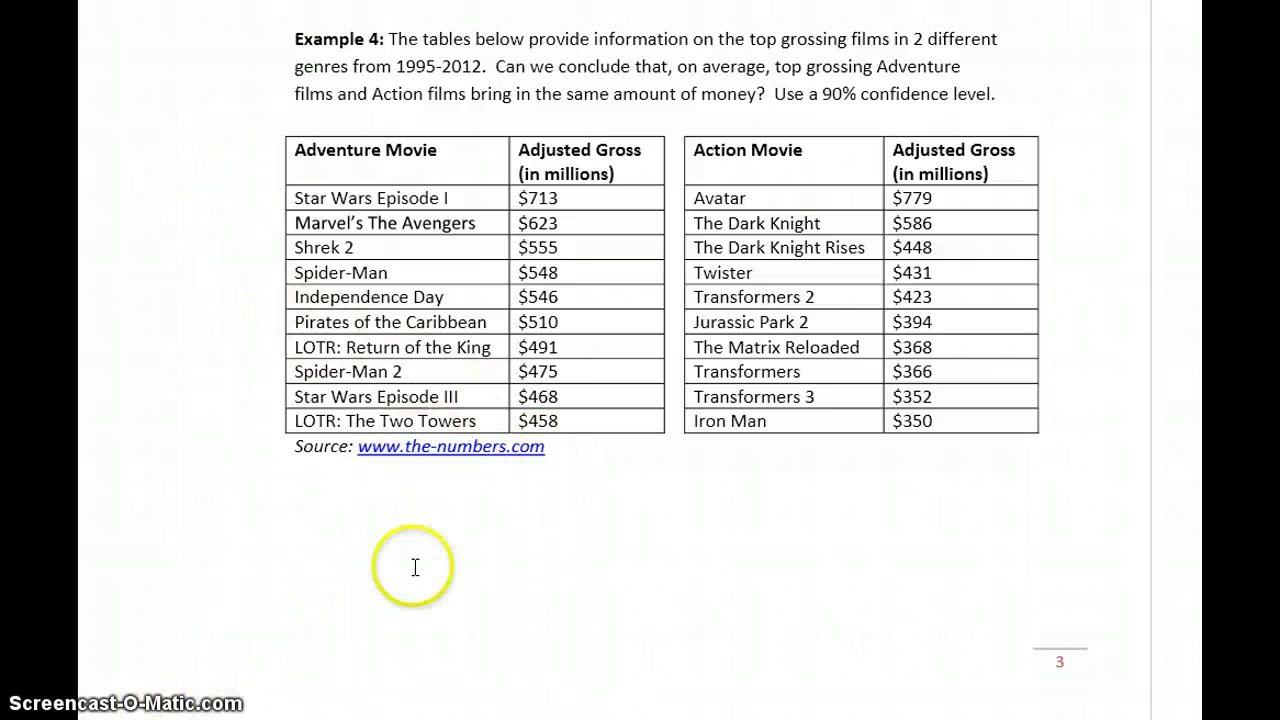
{"action": "key", "text": "alt+Tab"}
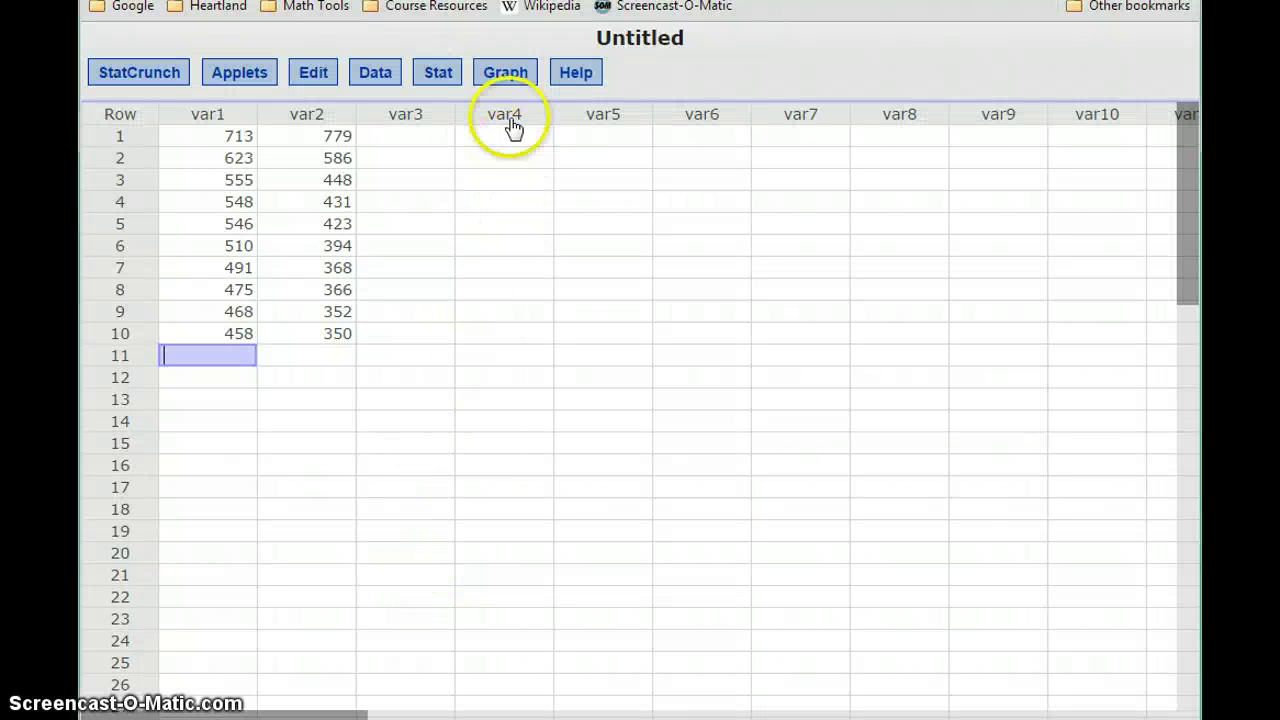
Step: Make QQ plots of var1 and var2 with correlation statistics (0.934, 0.851) and view var2's plot
{"action": "left_click", "coordinate": [497, 75]}
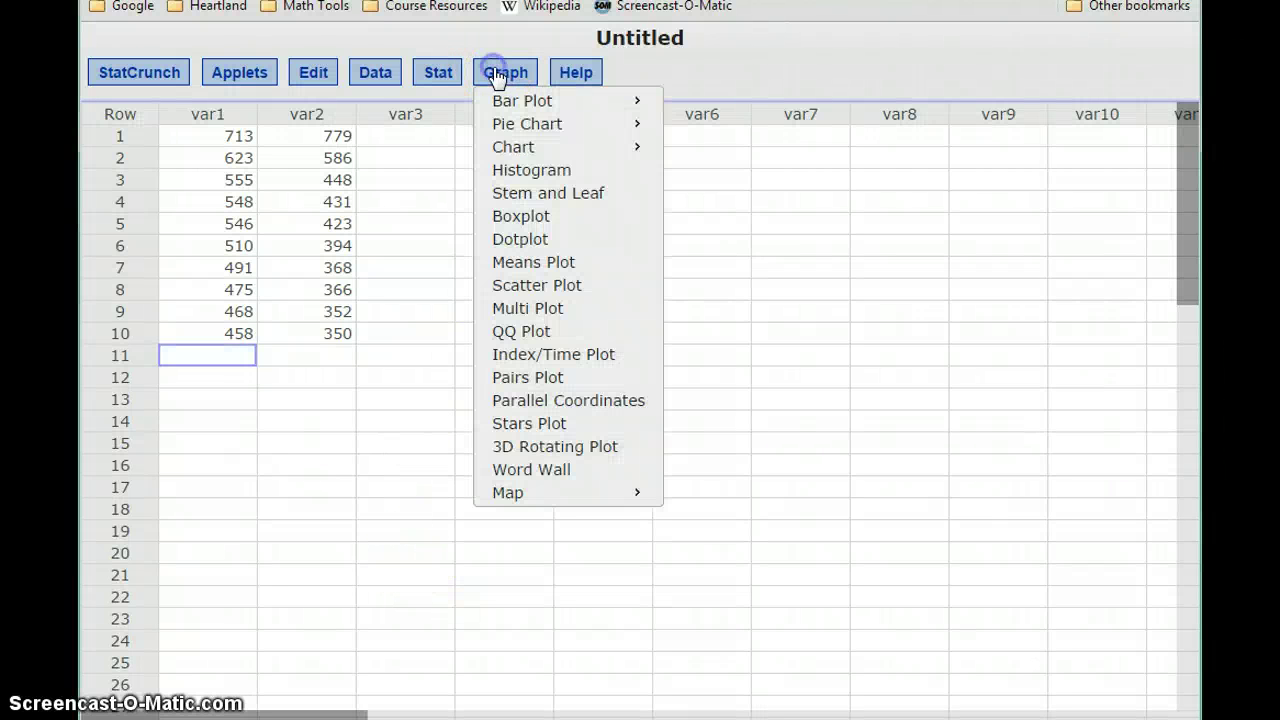
{"action": "left_click", "coordinate": [532, 330]}
{"action": "left_click", "coordinate": [432, 140]}
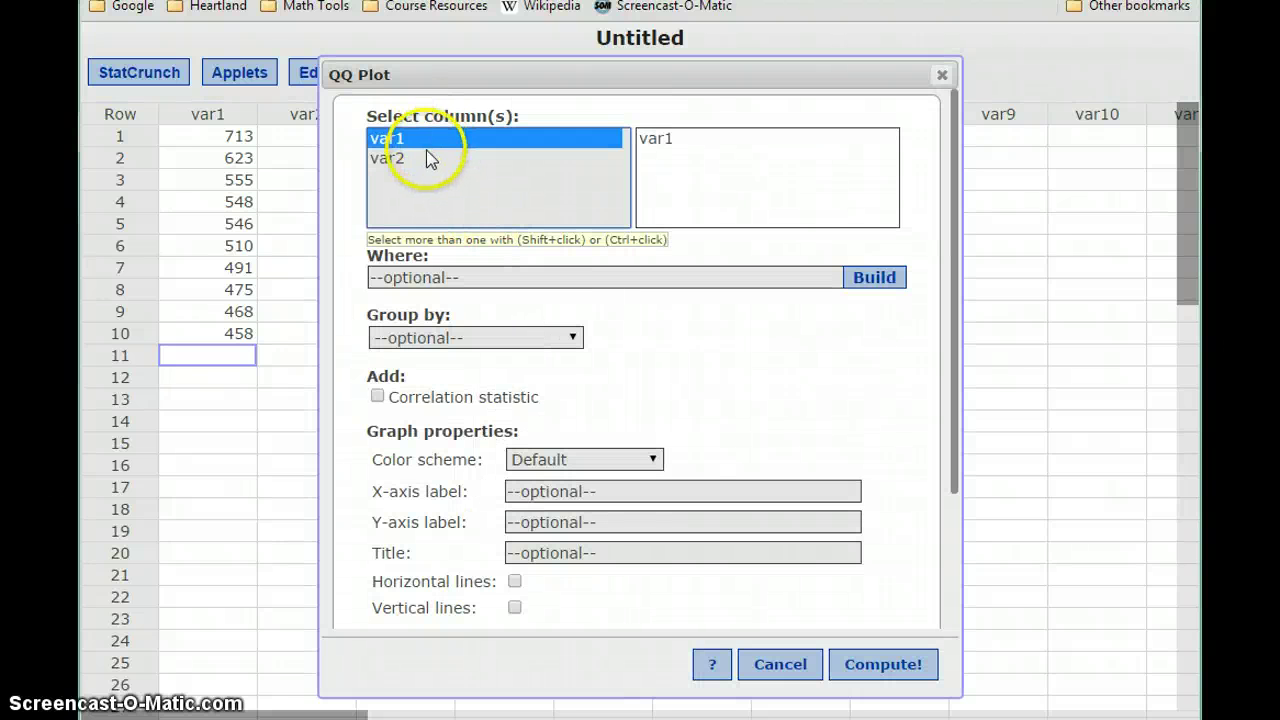
{"action": "left_click", "coordinate": [424, 158], "text": "shift"}
{"action": "left_click", "coordinate": [406, 404]}
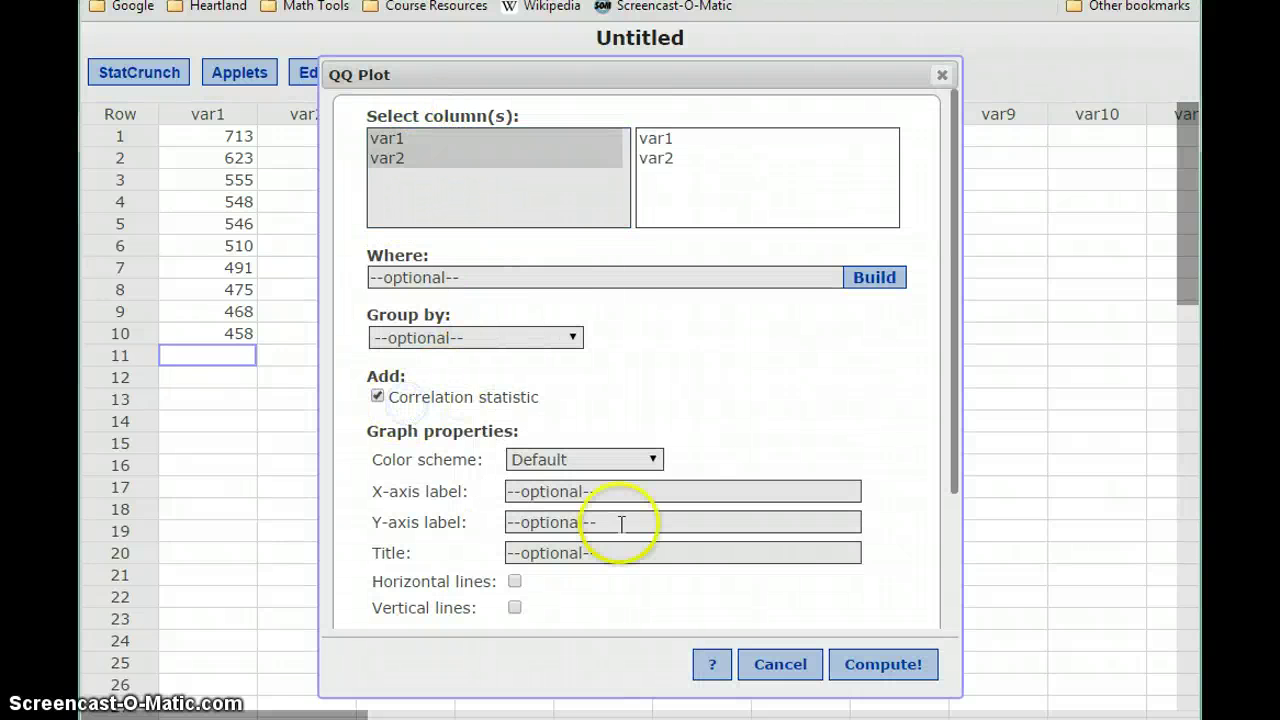
{"action": "left_click", "coordinate": [888, 668]}
{"action": "left_click_drag", "start_coordinate": [549, 194], "coordinate": [678, 89]}
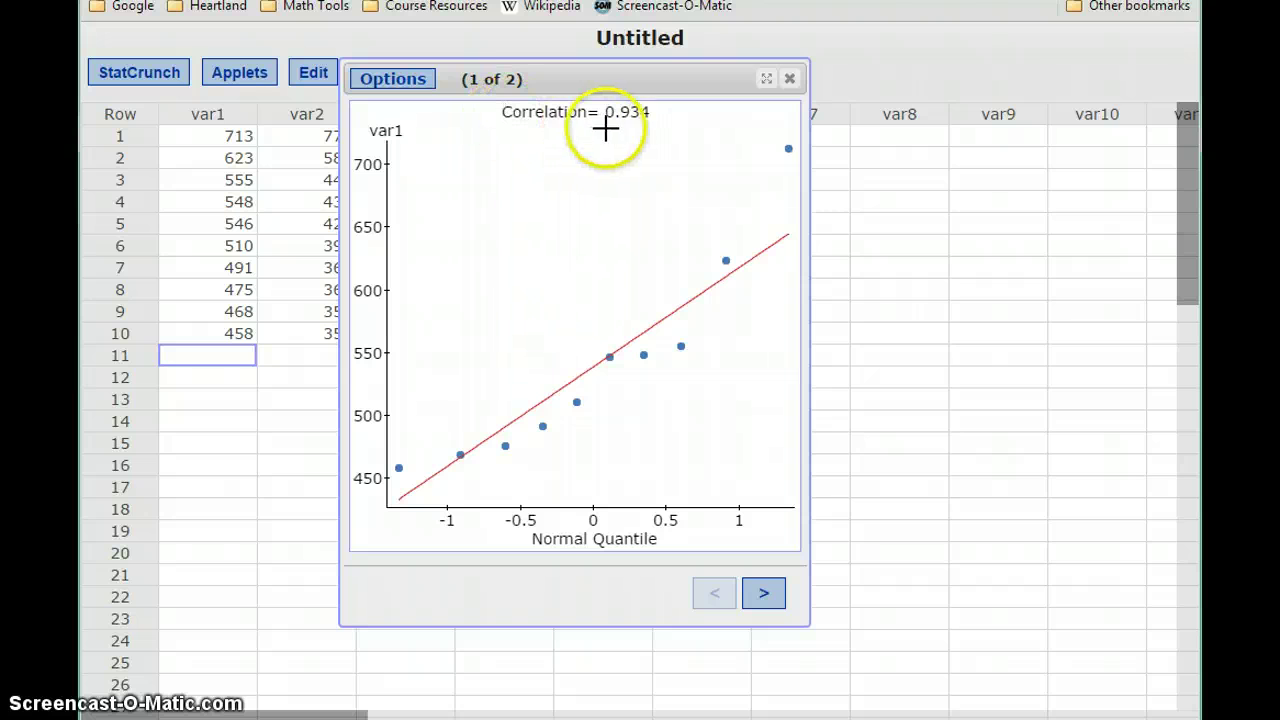
{"action": "left_click", "coordinate": [763, 598]}
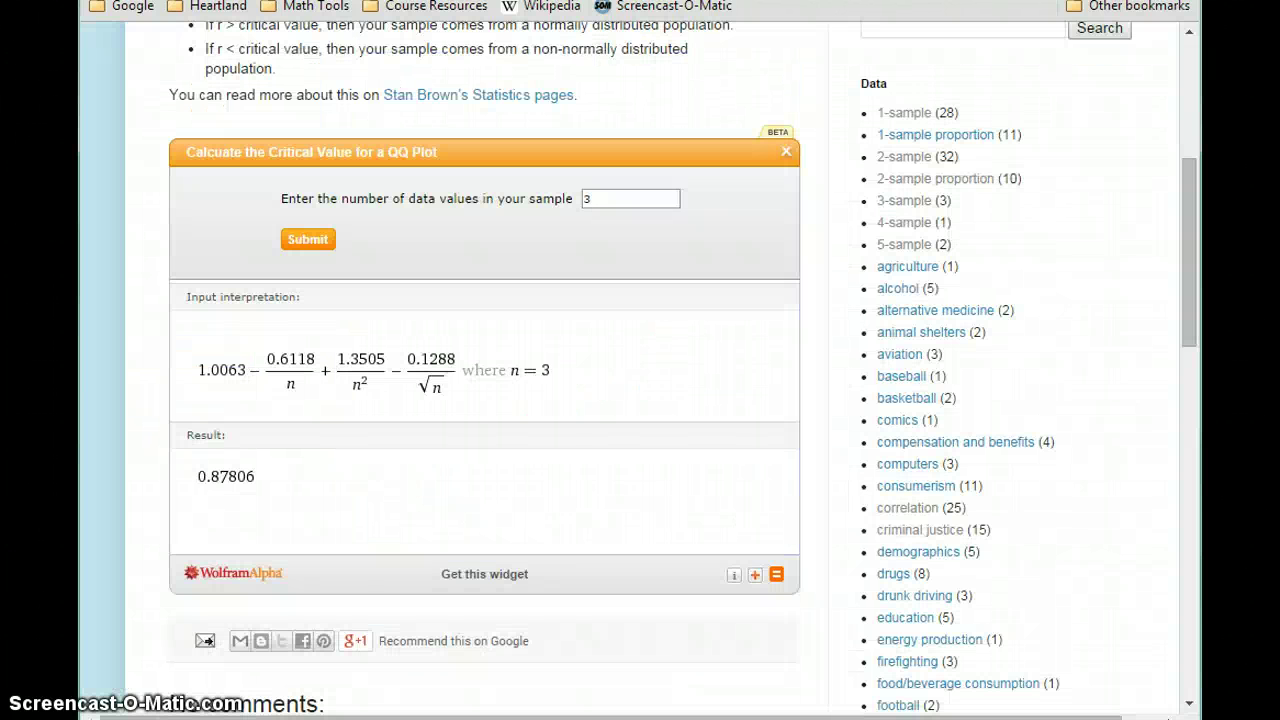
Step: Get the QQ-plot critical value for a sample size of 10 (0.917895), then return to StatCrunch
{"action": "left_click", "coordinate": [594, 200]}
{"action": "key", "text": "BackSpace"}
{"action": "type", "text": "10"}
{"action": "left_click", "coordinate": [312, 239]}
{"action": "key", "text": "ctrl+Tab"}
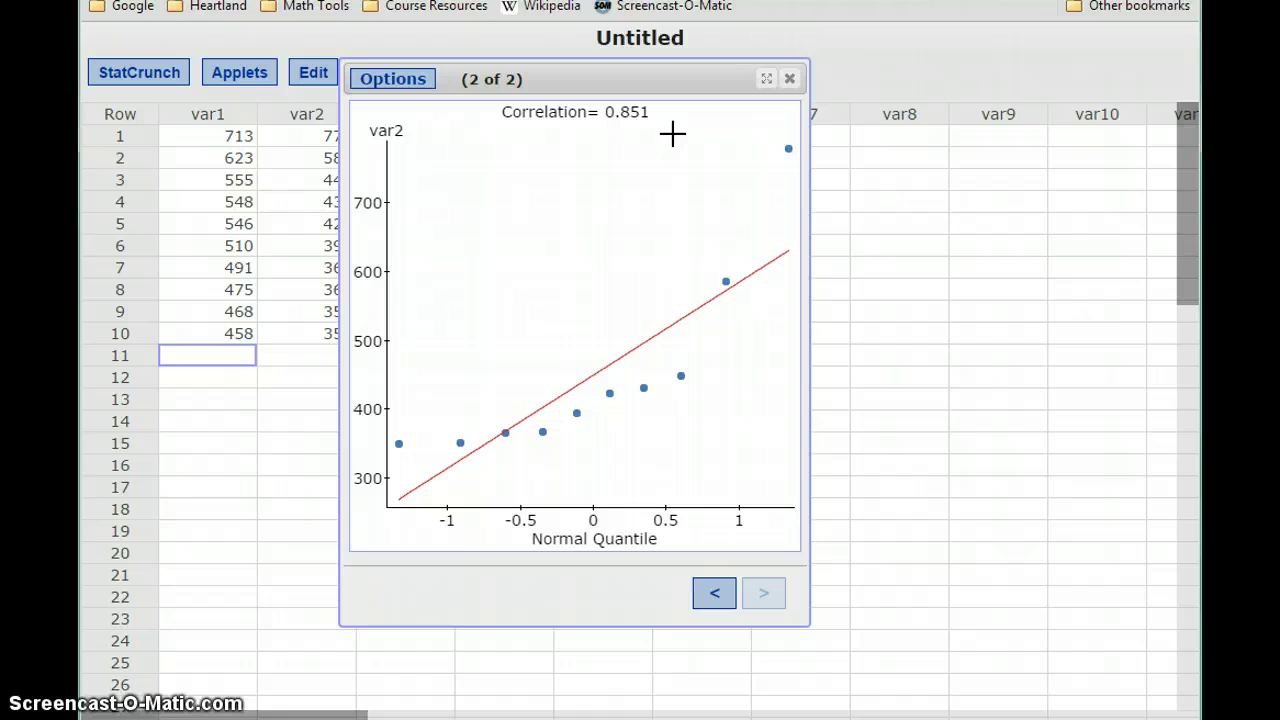
Step: Back in Word, place the cursor on the blank line below the Example 4 tables
{"action": "key", "text": "alt+Tab"}
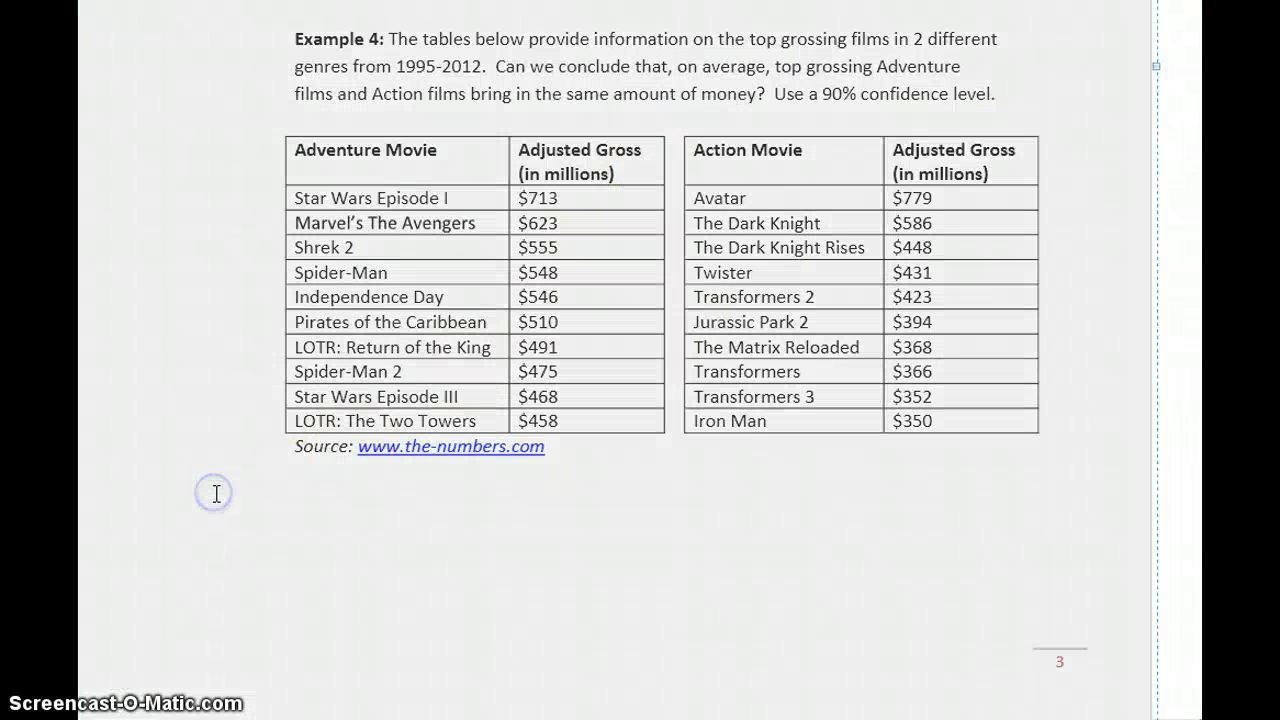
{"action": "left_click", "coordinate": [216, 493]}
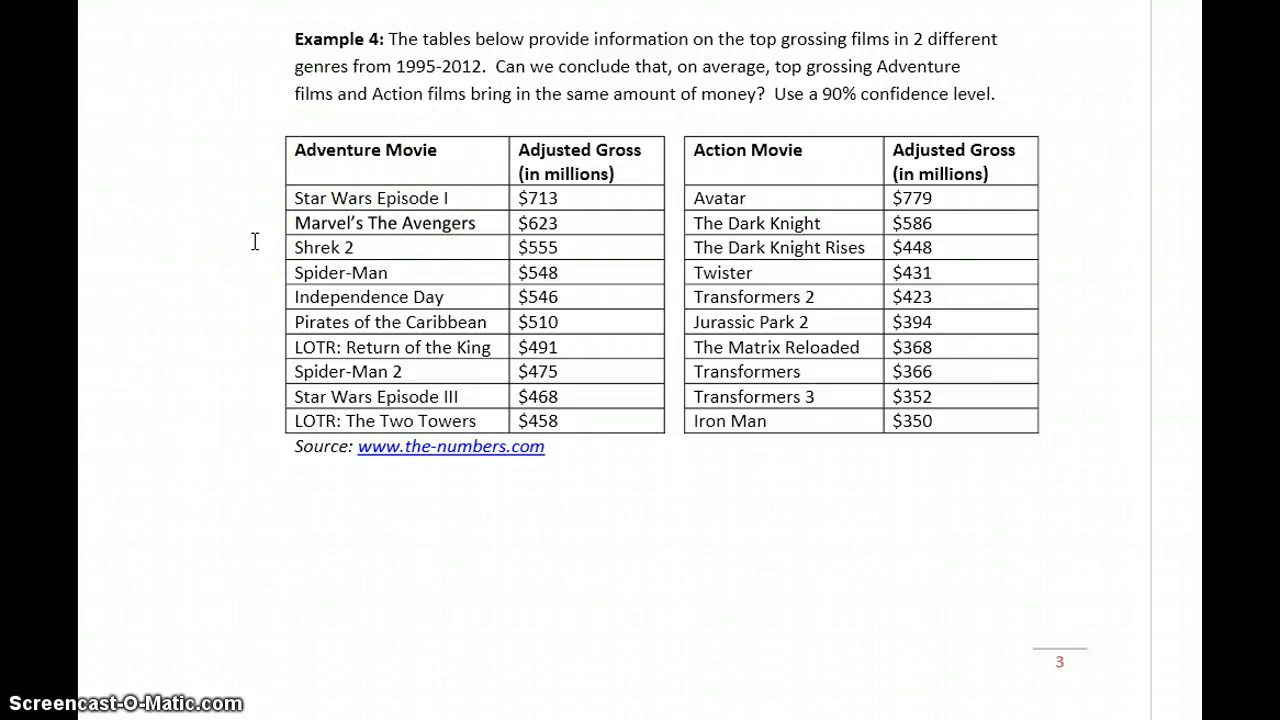
Step: Note that Action Movies' QQ correlation 0.851 is below the 0.917895 critical value, so not normal
{"action": "type", "text": "T"}
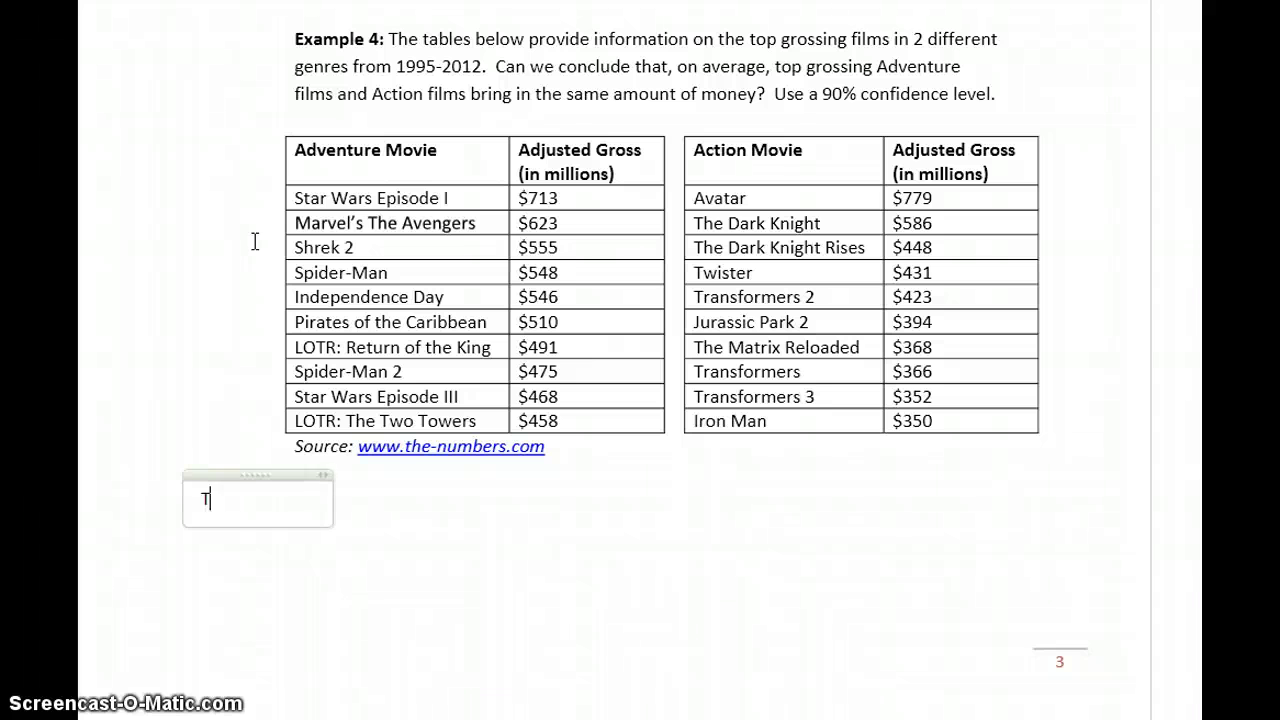
{"action": "type", "text": "he QQ Plot for Actio nMo"}
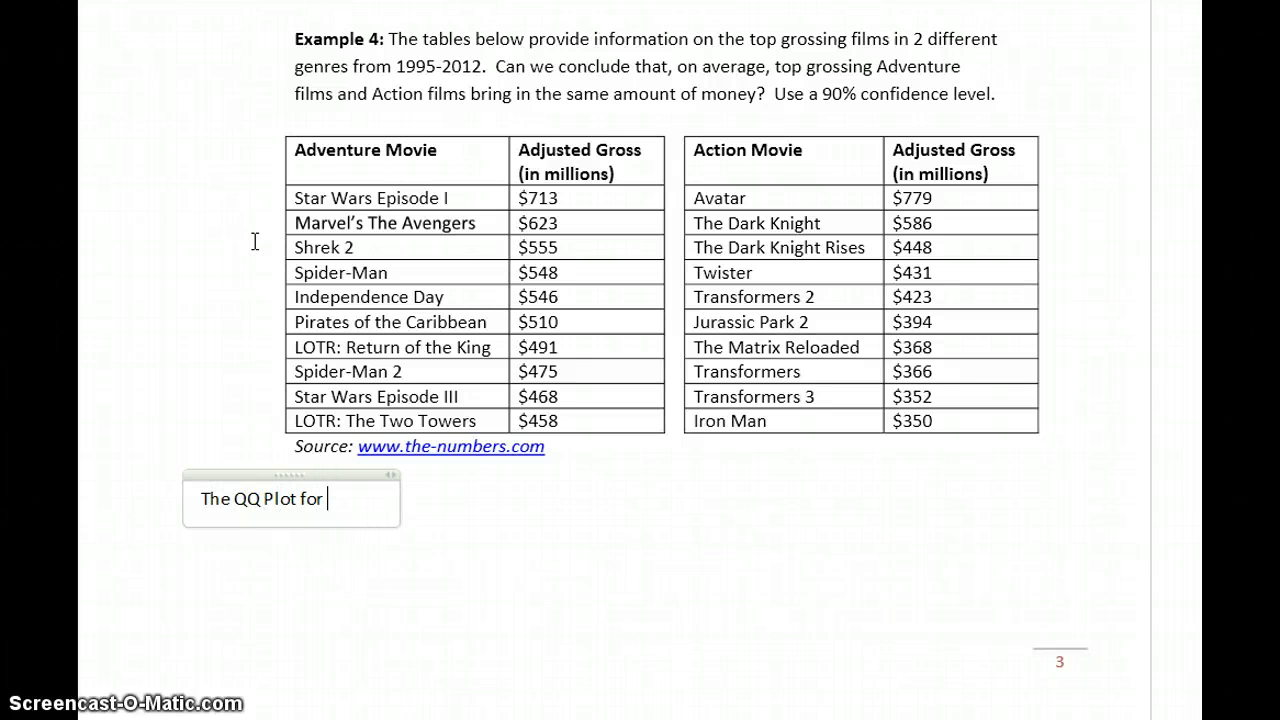
{"action": "key", "text": "BackSpace"}
{"action": "key", "text": "BackSpace"}
{"action": "key", "text": "BackSpace"}
{"action": "key", "text": "BackSpace"}
{"action": "type", "text": "n Movies has a "}
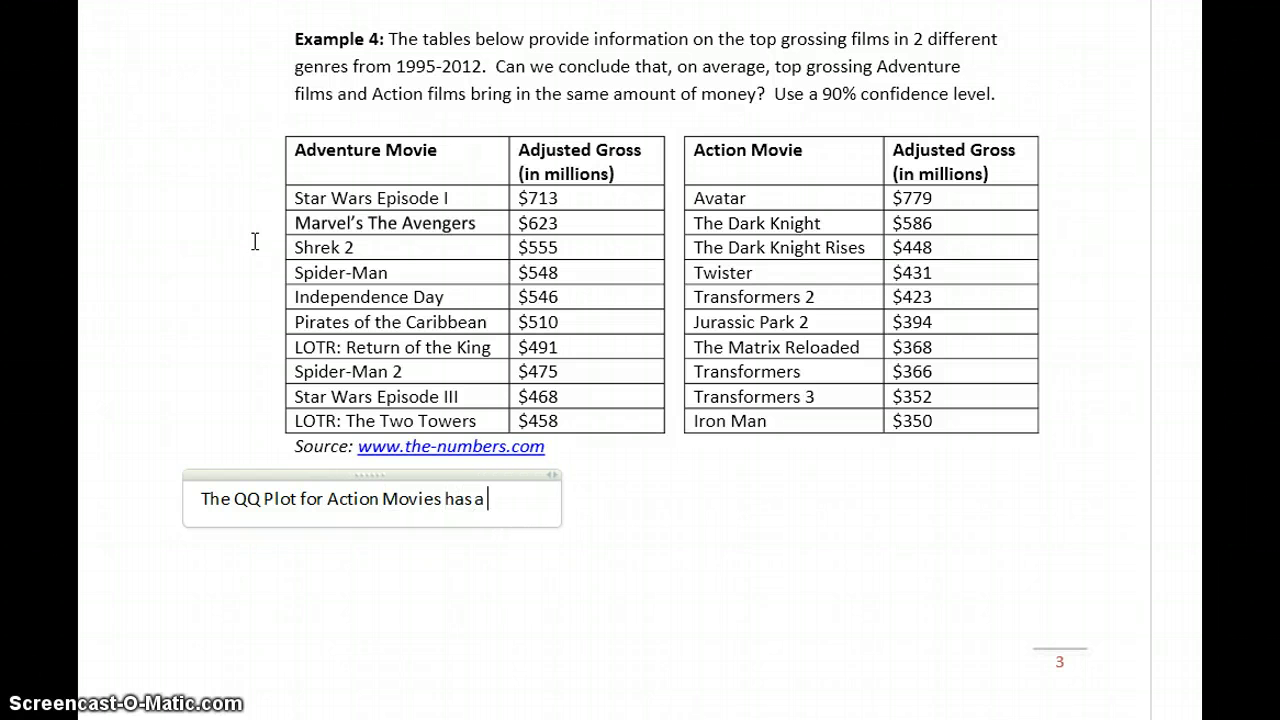
{"action": "type", "text": "corr"}
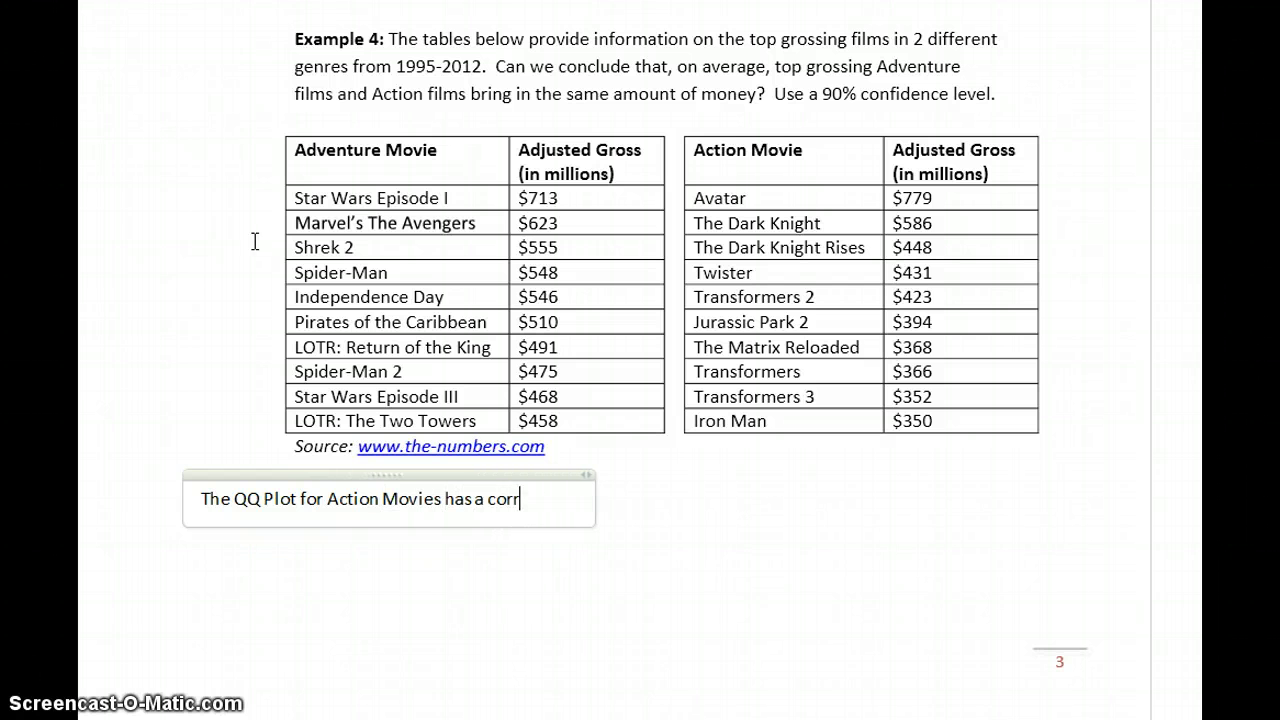
{"action": "type", "text": "elation statistic of"}
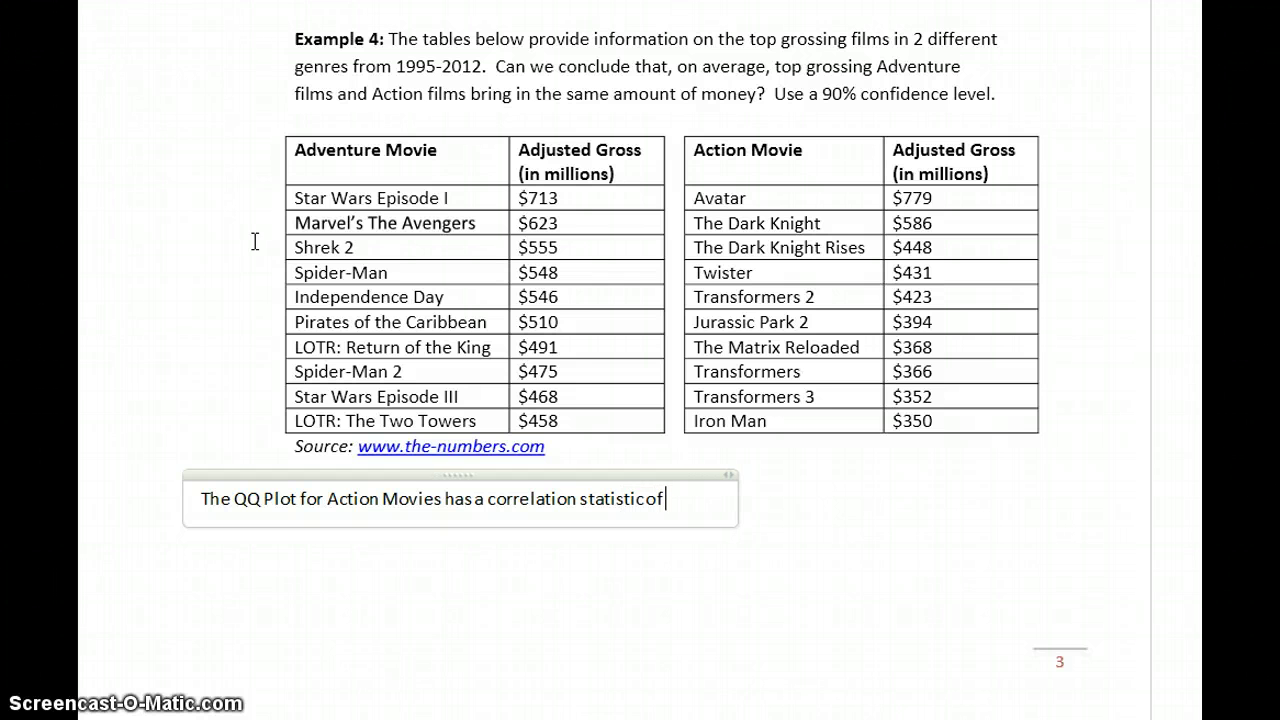
{"action": "type", "text": " 0.851 "}
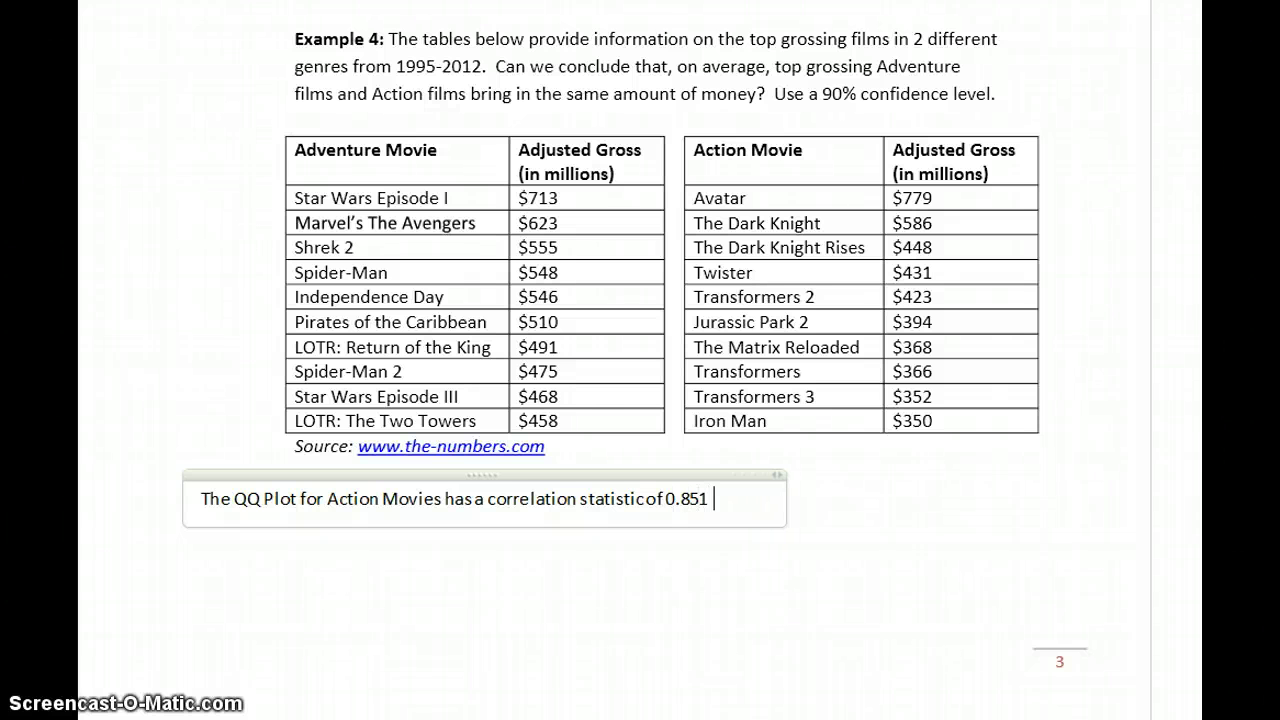
{"action": "type", "text": "< 0.917"}
{"action": "type", "text": "895,  which is"}
{"action": "type", "text": " the critical value fo"}
{"action": "type", "text": "r the QQ Pl"}
{"action": "type", "text": "ot."}
{"action": "type", "text": " This"}
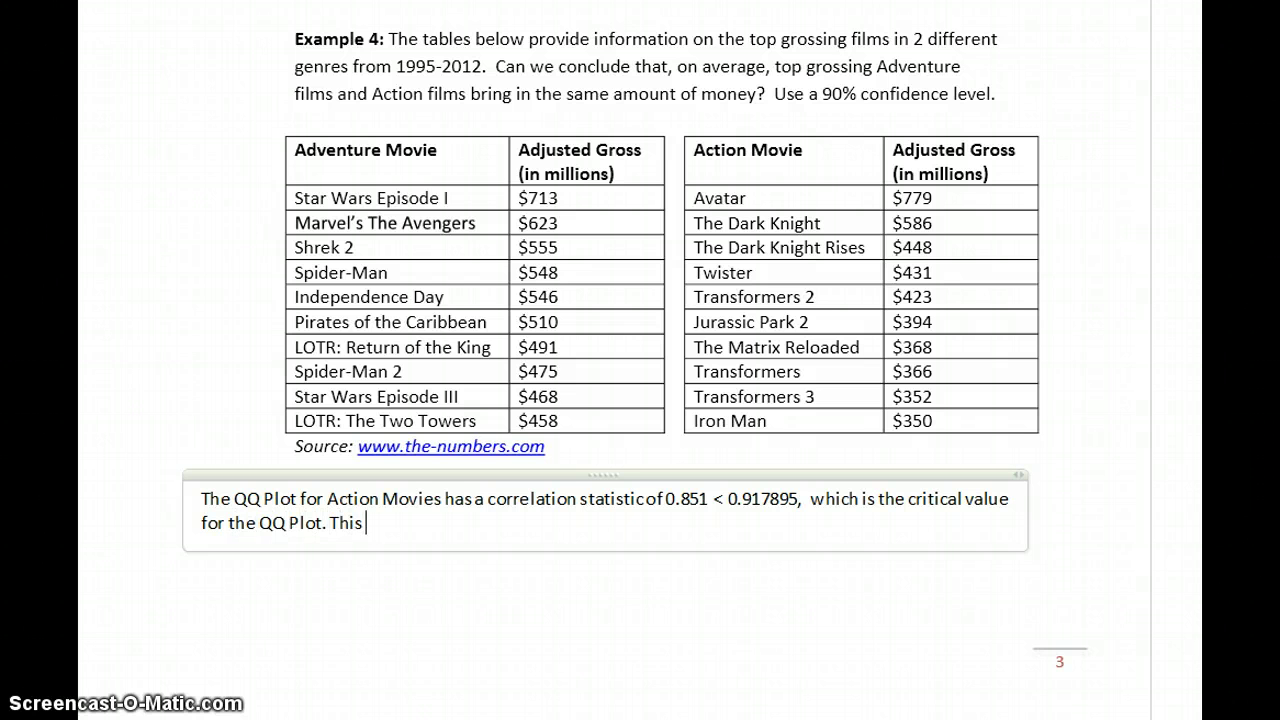
{"action": "type", "text": " means this sa"}
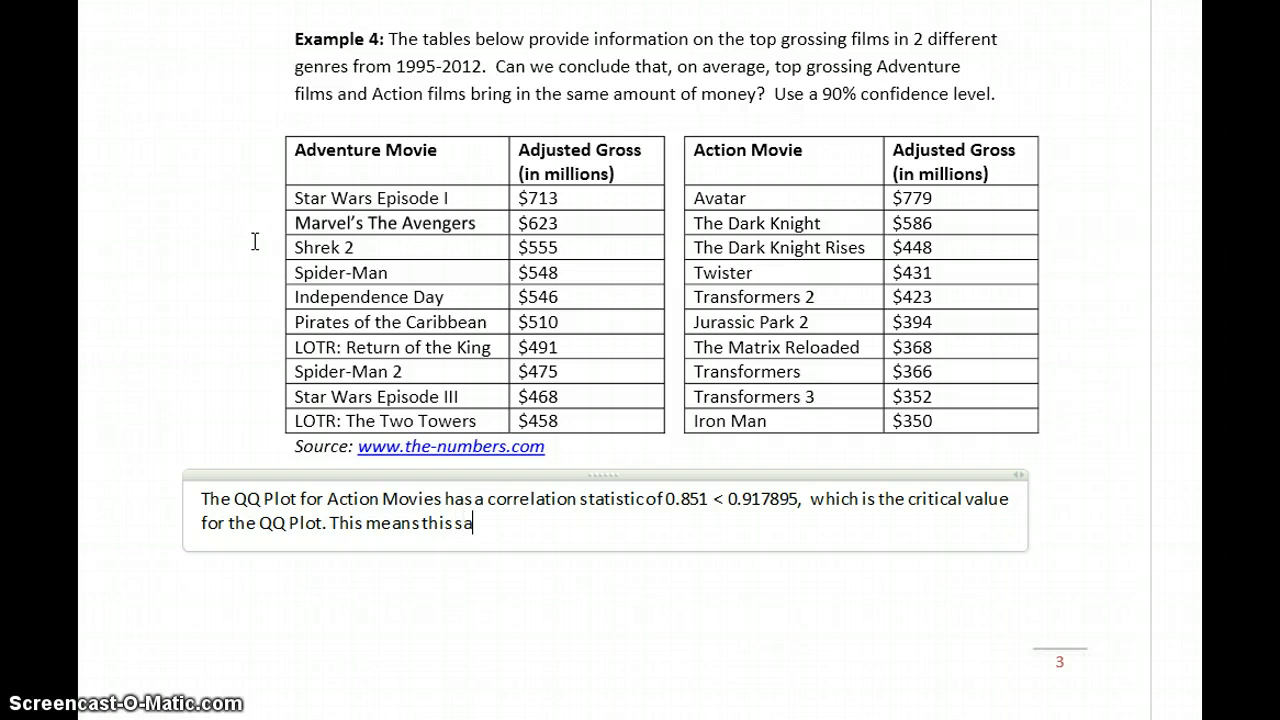
{"action": "type", "text": "mple data comes"}
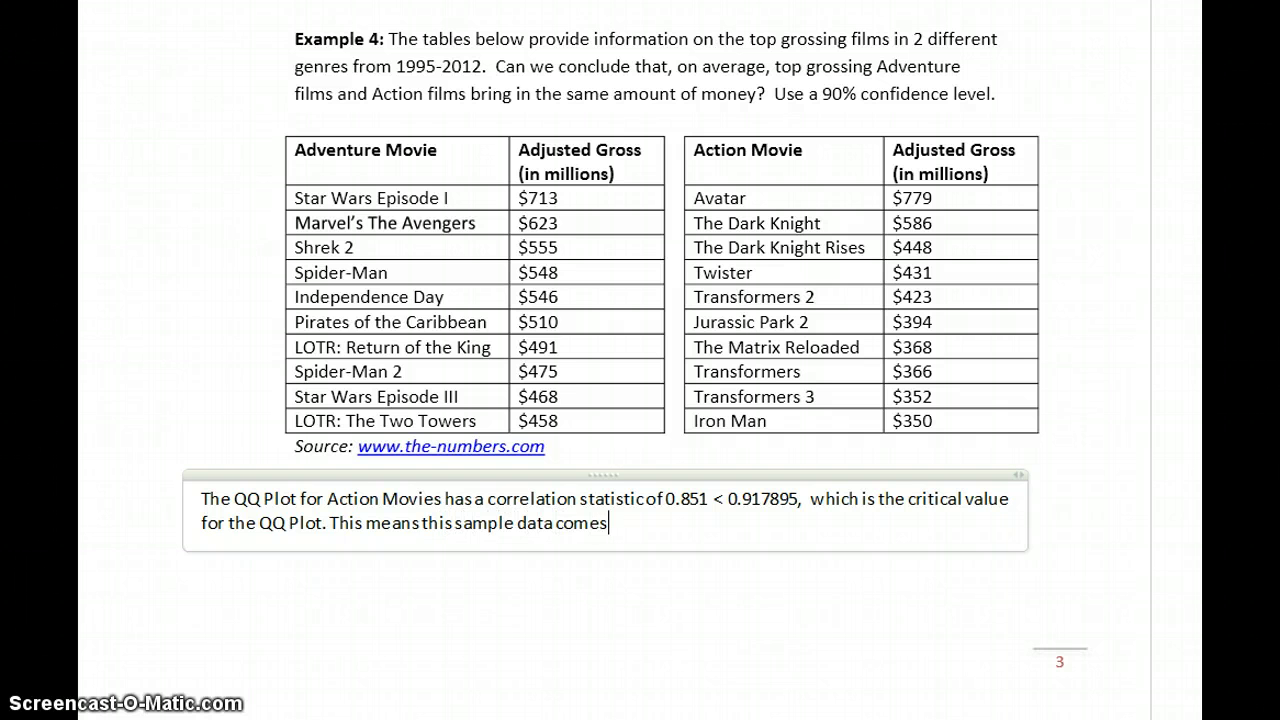
{"action": "type", "text": " from a non-no"}
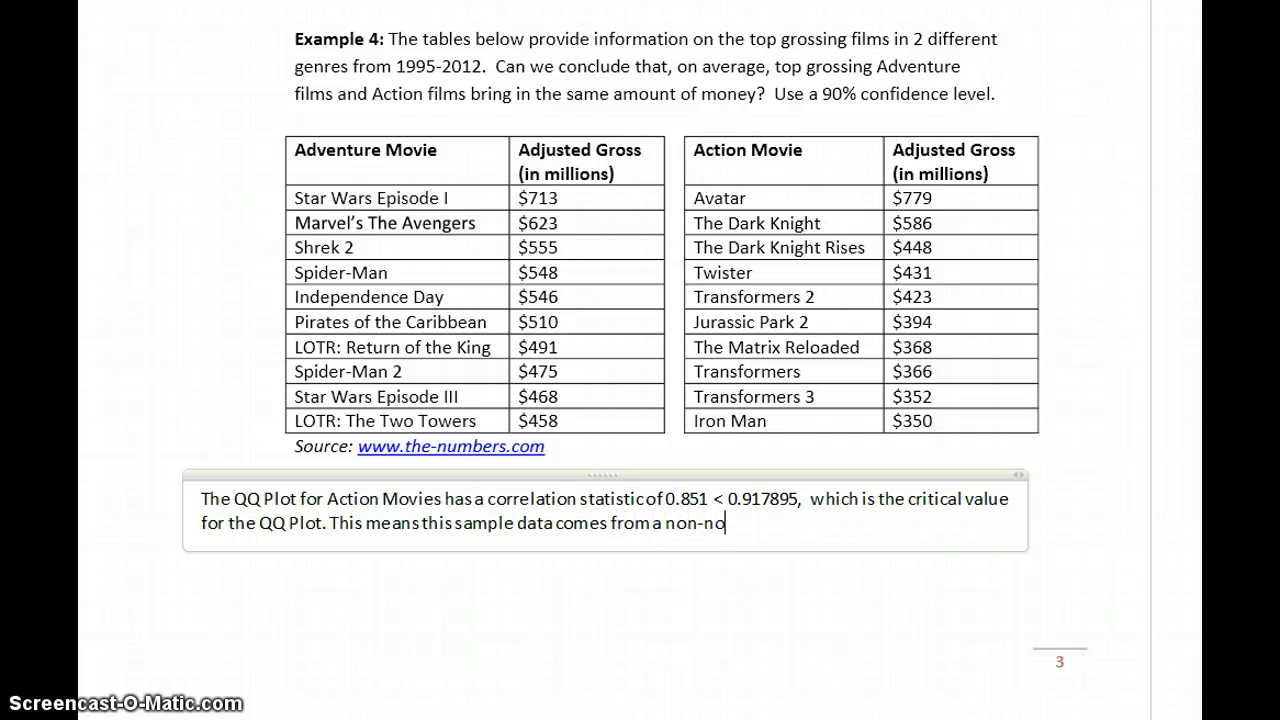
{"action": "type", "text": "rmal population an"}
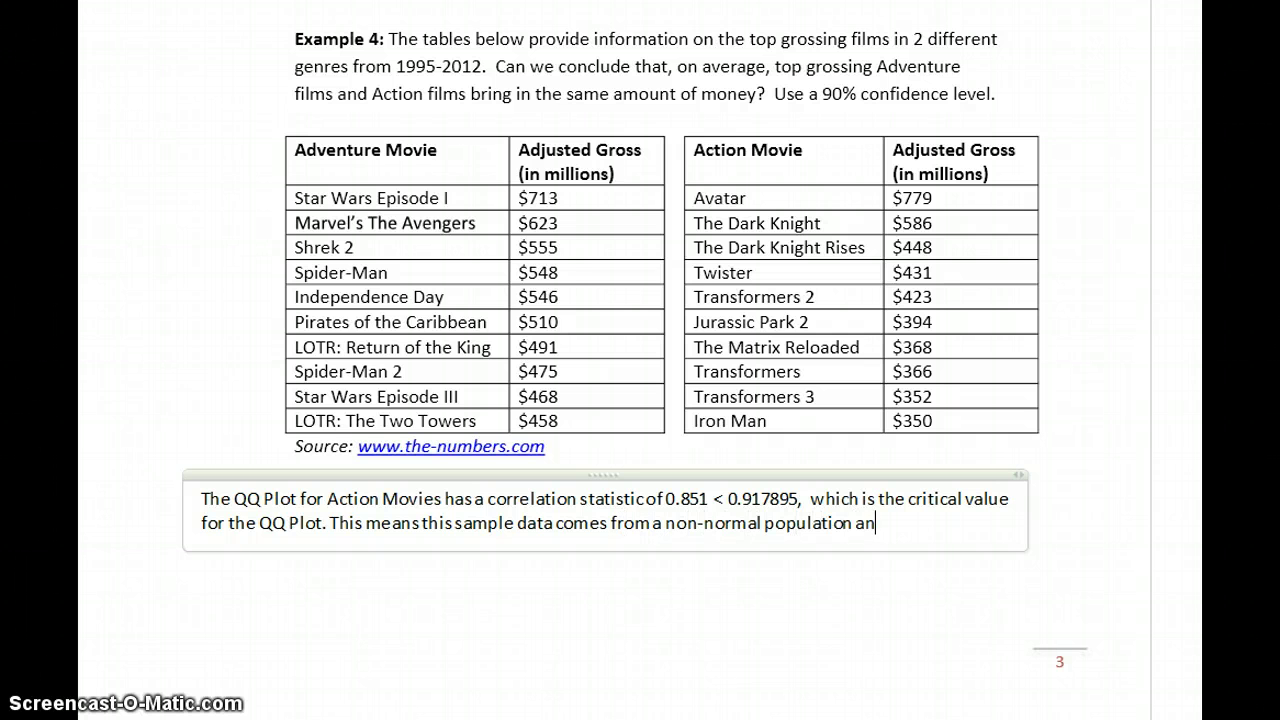
{"action": "type", "text": "d we have to est"}
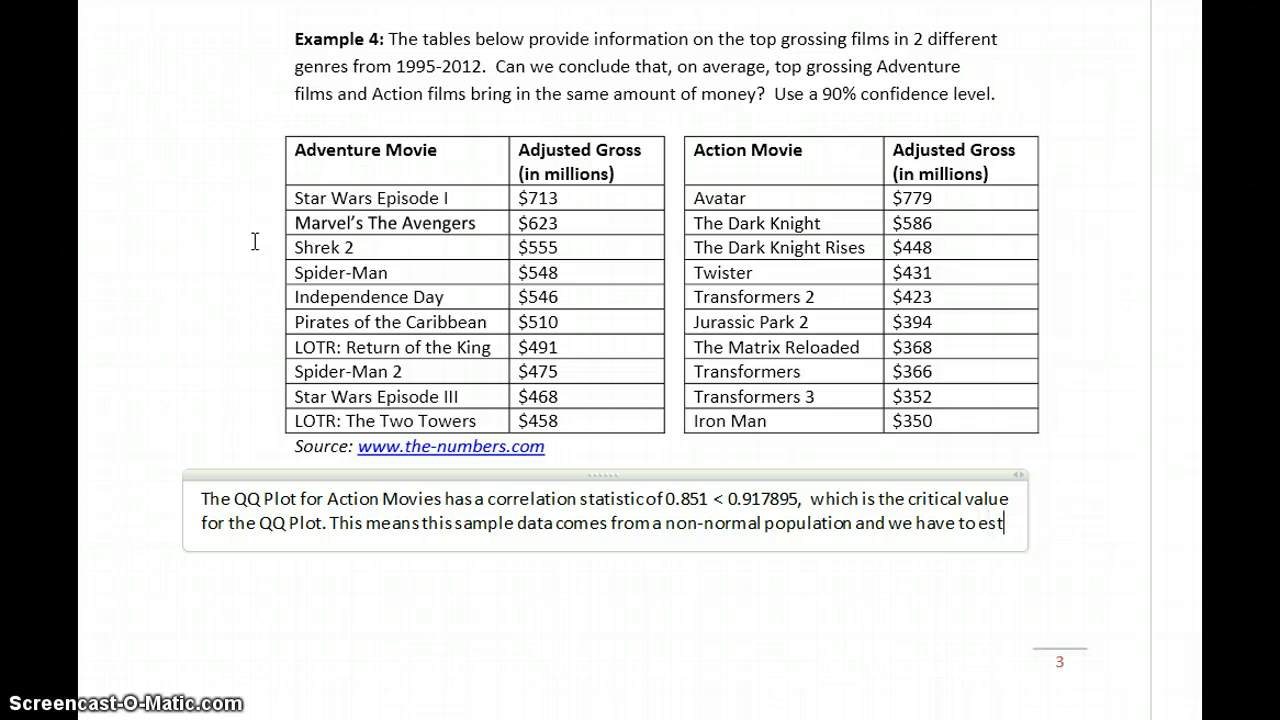
{"action": "type", "text": "imate medians."}
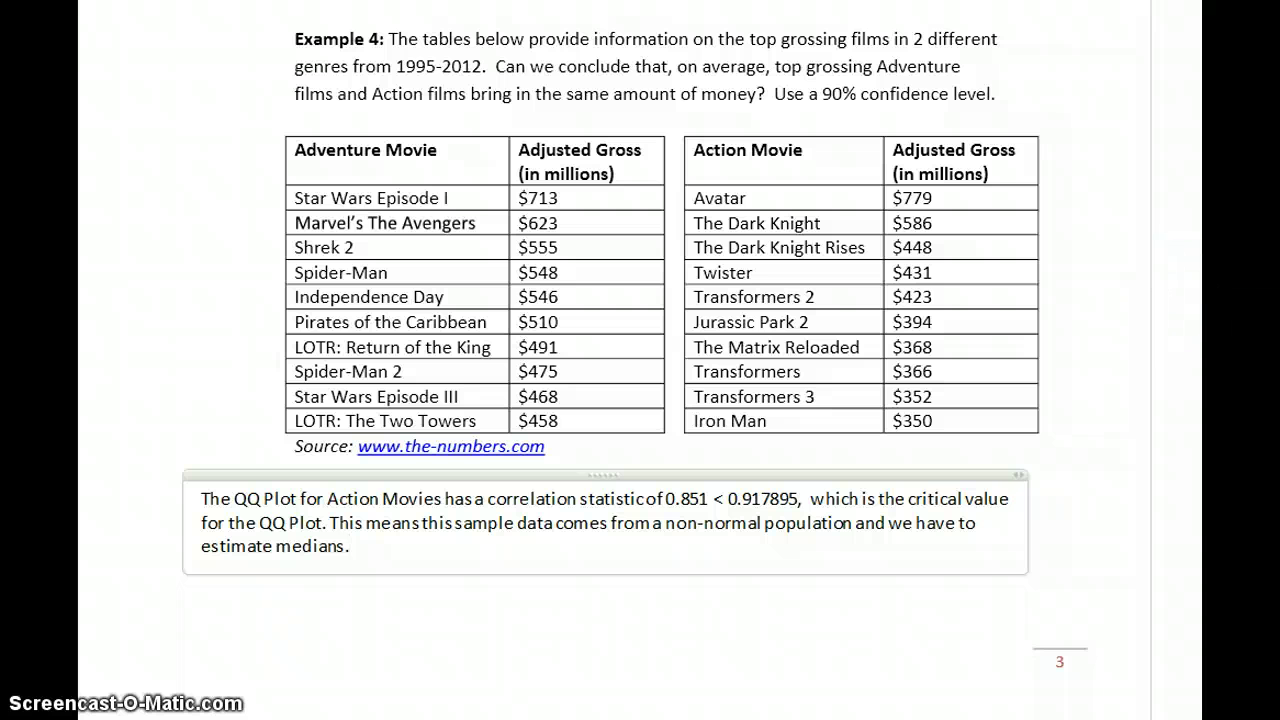
Step: Start a new paragraph: 'The 90% confidence interval estimate for m₁ − m₂'
{"action": "key", "text": "Return"}
{"action": "key", "text": "Return"}
{"action": "type", "text": "The 90% confidence interval estimate"}
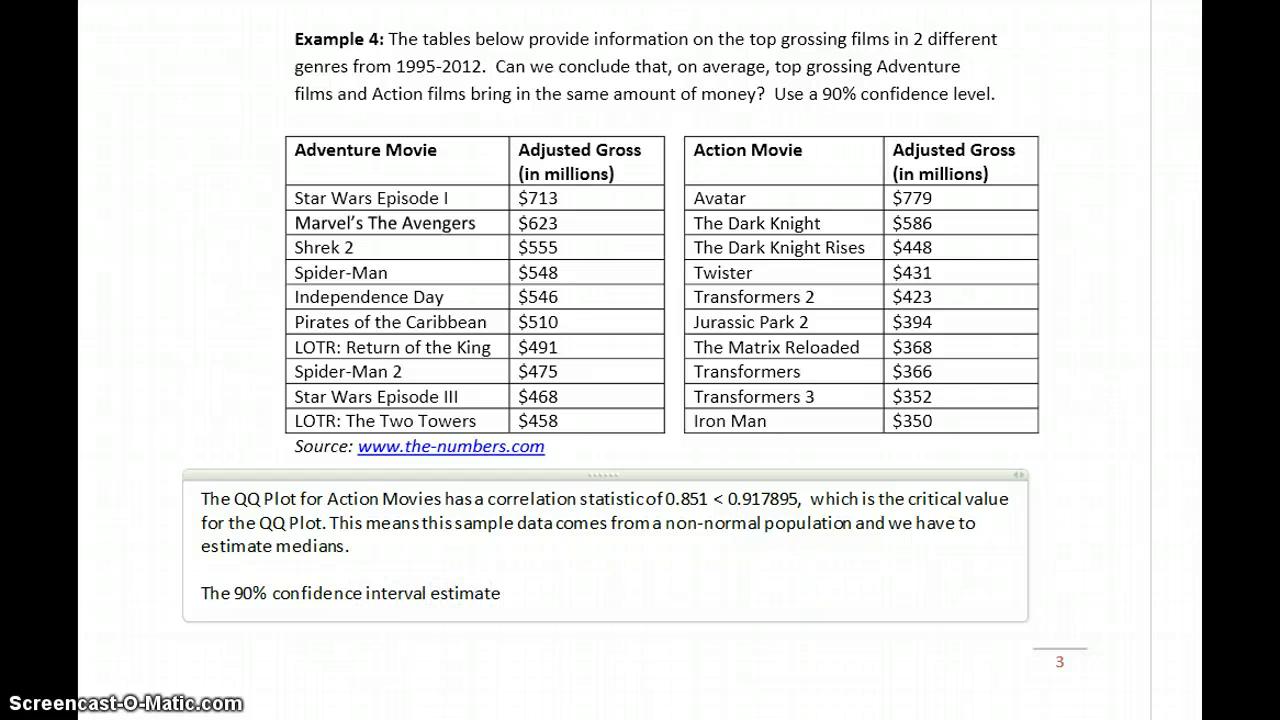
{"action": "type", "text": " for"}
{"action": "key", "text": "alt+equal"}
{"action": "type", "text": "m_1 - "}
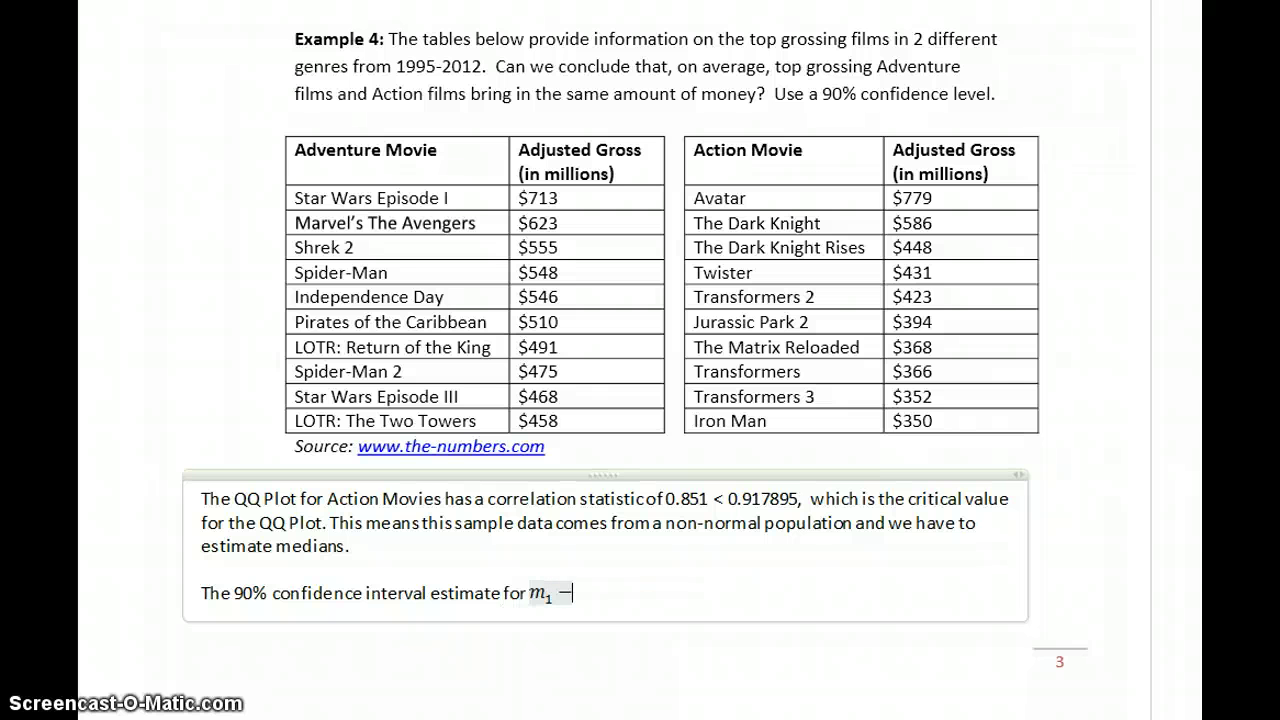
{"action": "type", "text": "m_2"}
{"action": "key", "text": "Right"}
Step: Add ' is' to the sentence, then close the QQ plot and open StatCrunch's Mann-Whitney dialog
{"action": "type", "text": "is"}
{"action": "key", "text": "alt+Tab"}
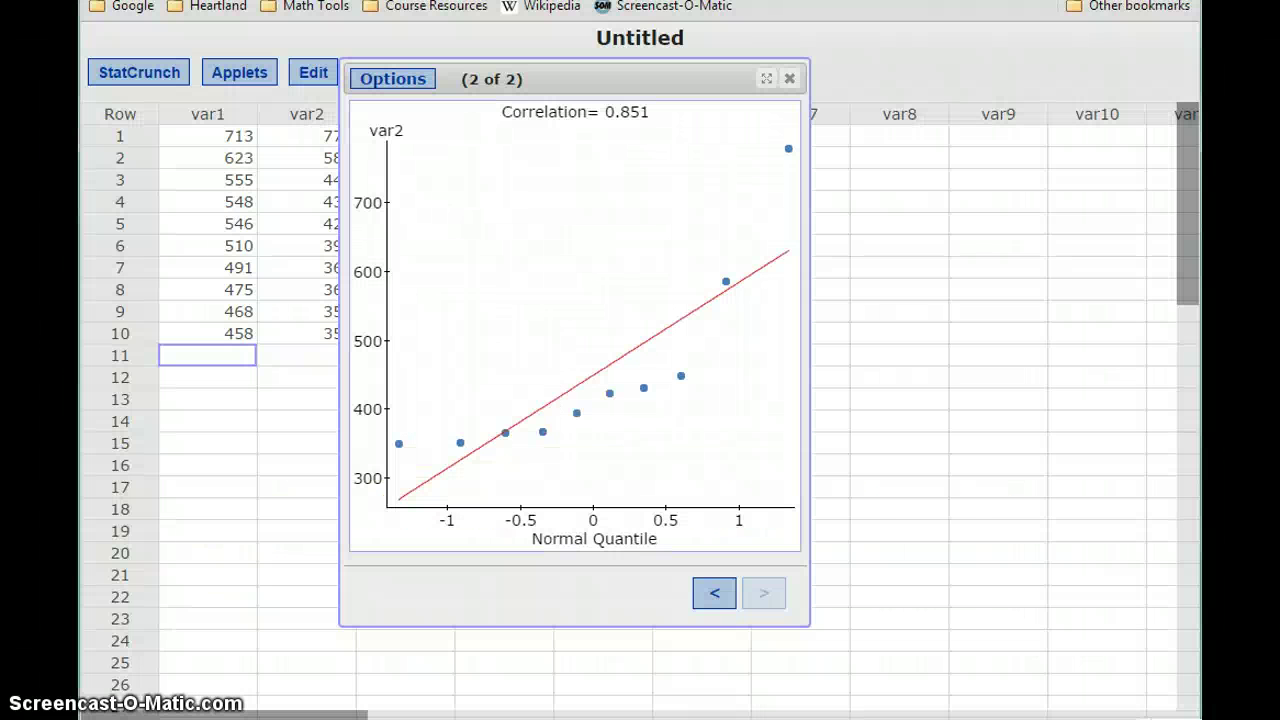
{"action": "left_click", "coordinate": [787, 80]}
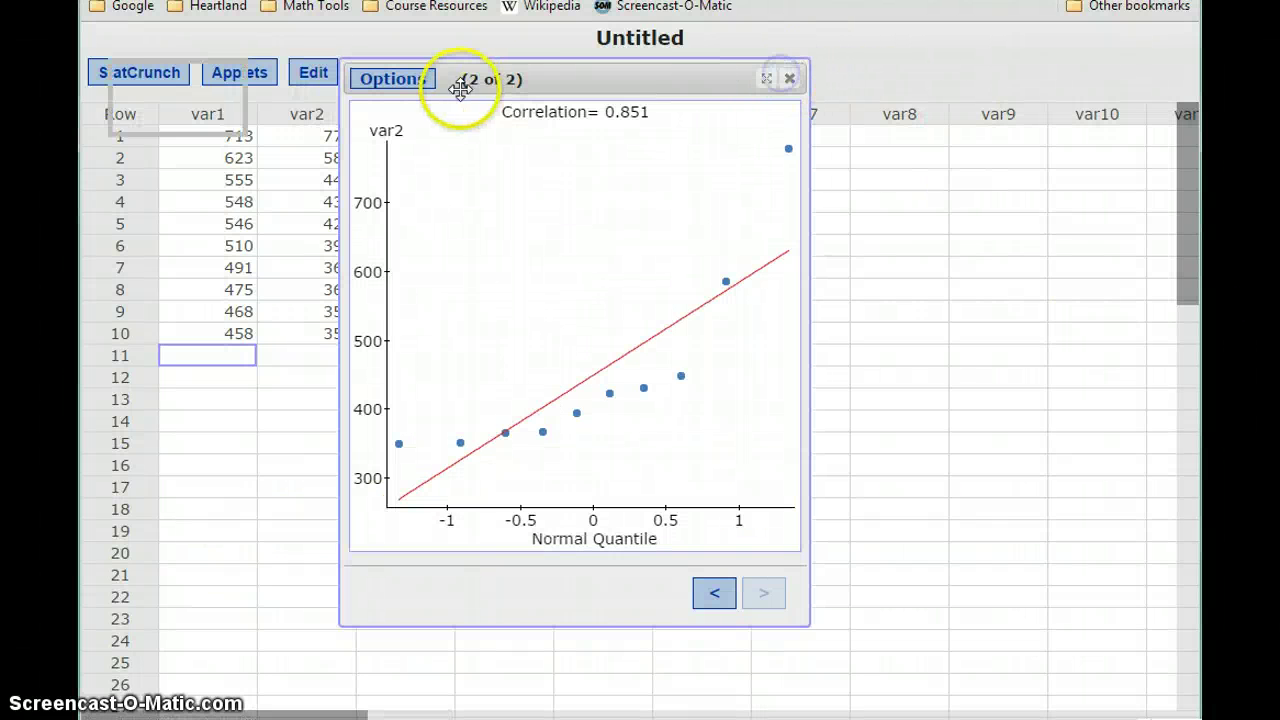
{"action": "left_click", "coordinate": [448, 78]}
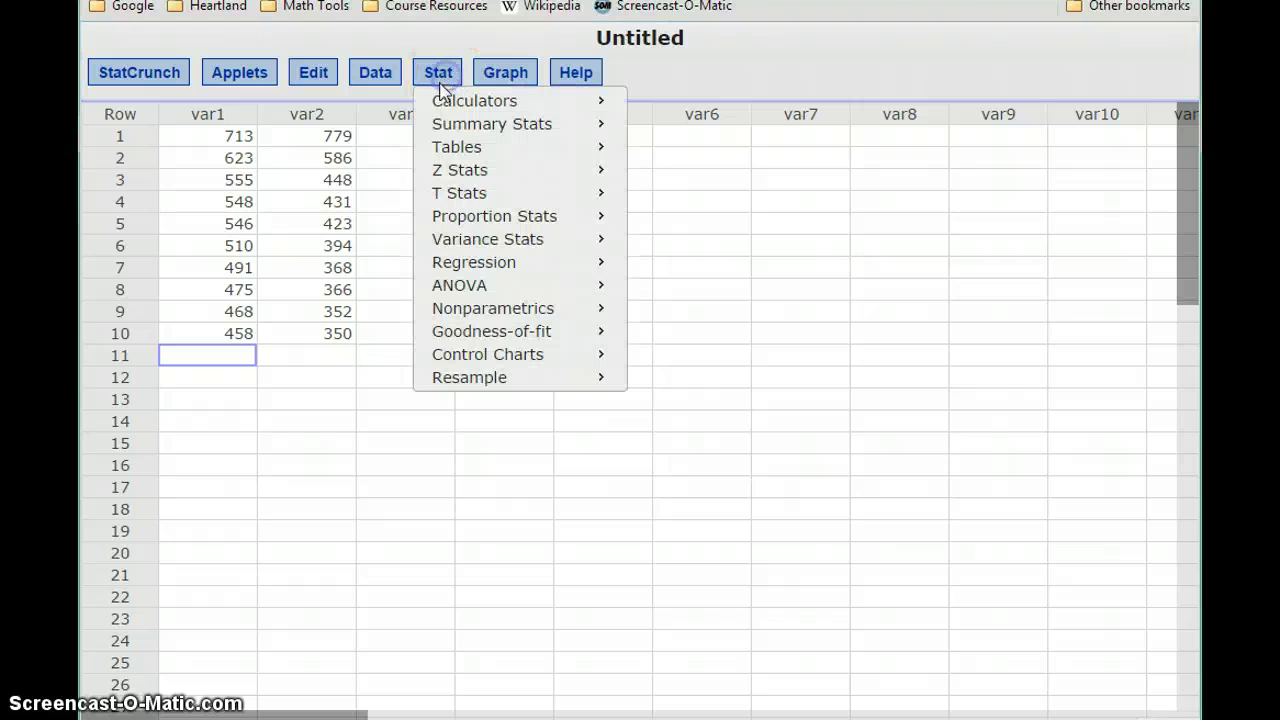
{"action": "mouse_move", "coordinate": [510, 314]}
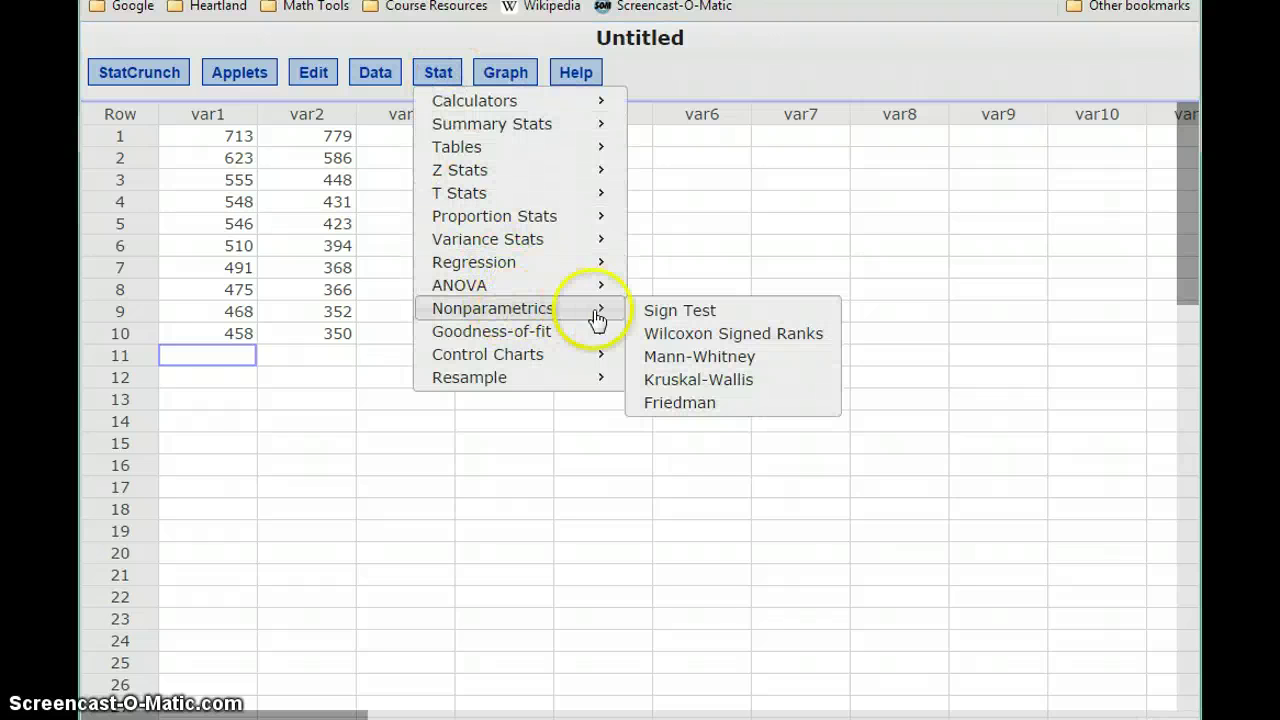
{"action": "left_click", "coordinate": [707, 358]}
{"action": "left_click", "coordinate": [474, 164]}
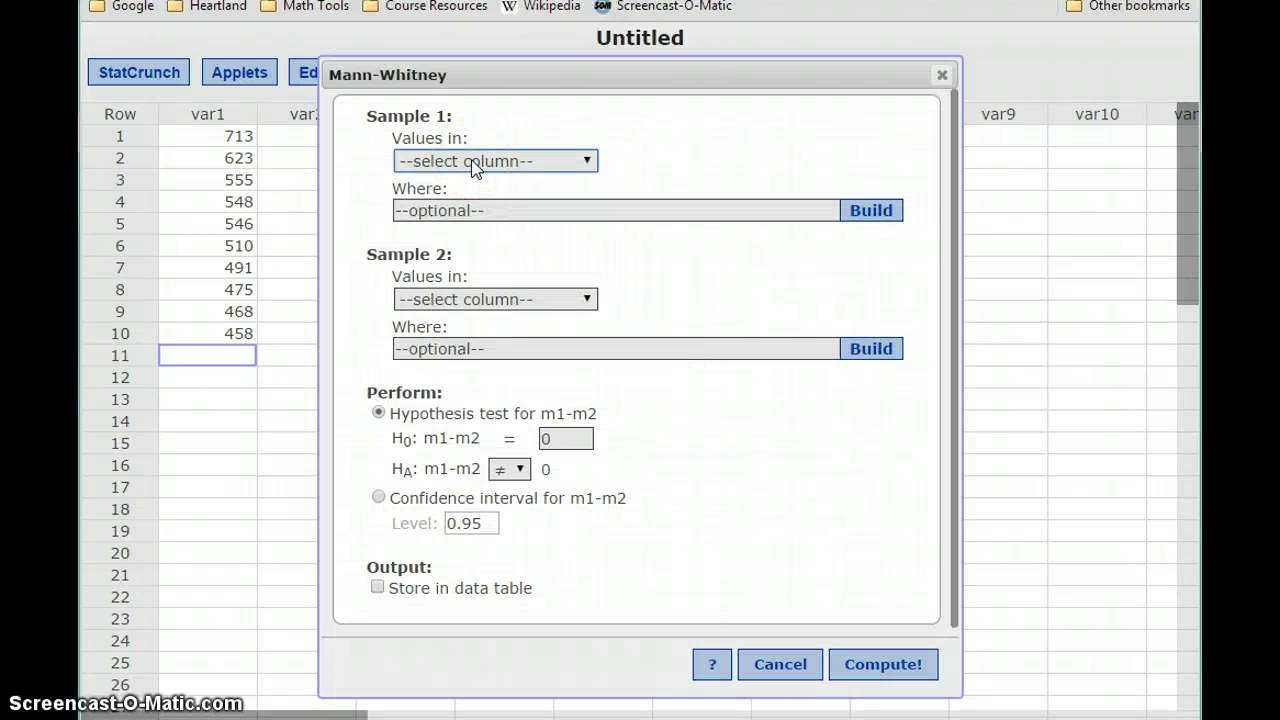
Step: Choose var1 as Sample 1 and var2 as Sample 2 for the Mann-Whitney procedure
{"action": "left_click", "coordinate": [452, 215]}
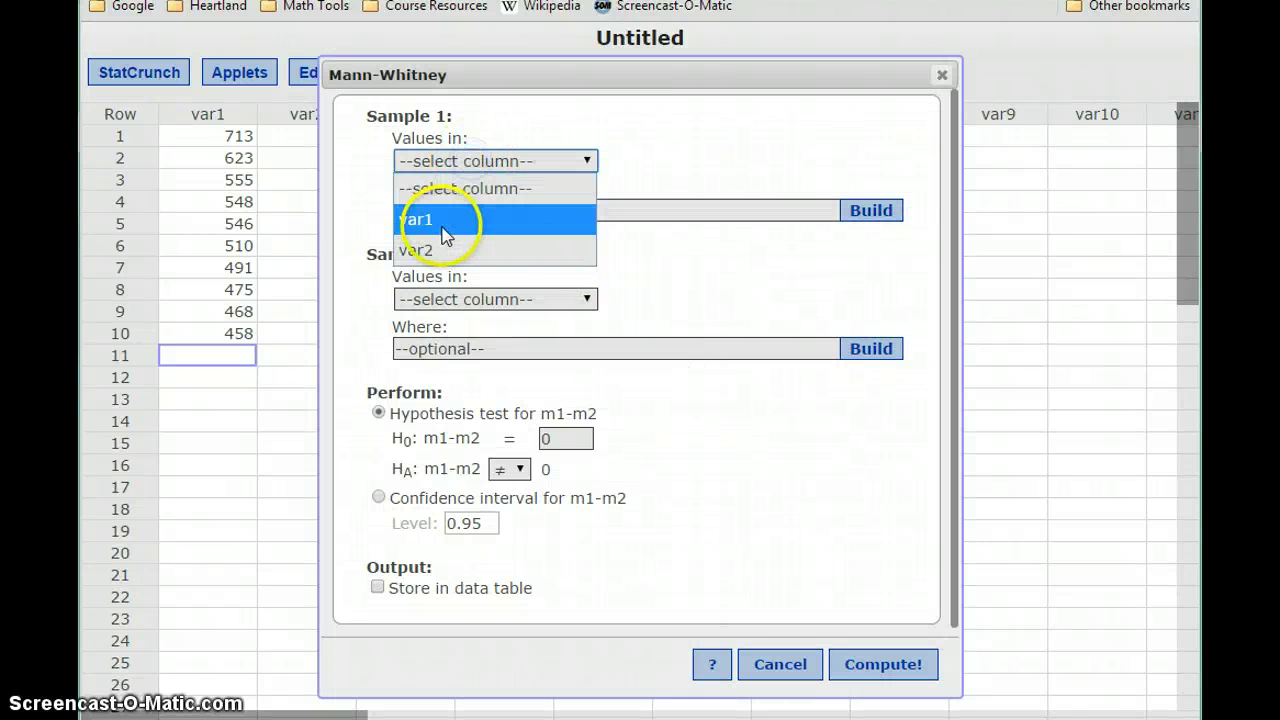
{"action": "left_click", "coordinate": [445, 296]}
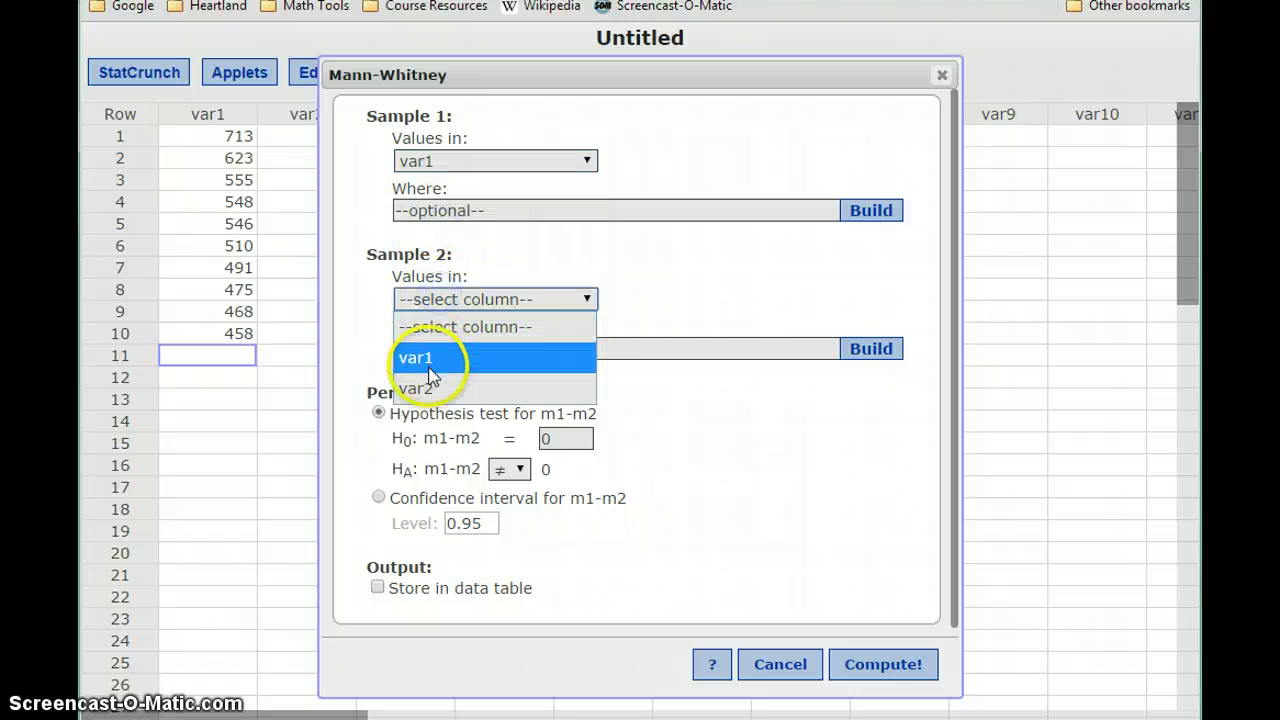
{"action": "left_click", "coordinate": [415, 388]}
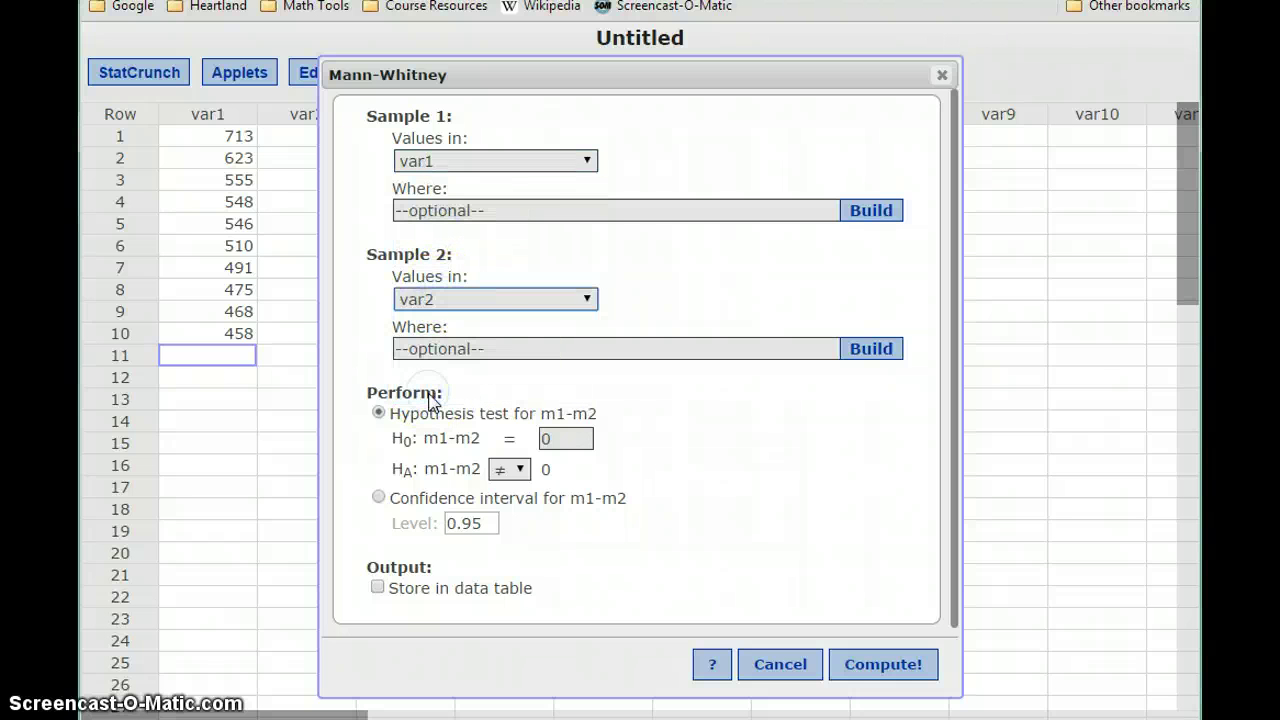
Step: Compute a 90% confidence interval for m1 − m2, giving estimate 115.5 with limits 45 to 175
{"action": "left_click", "coordinate": [379, 499]}
{"action": "left_click", "coordinate": [494, 525]}
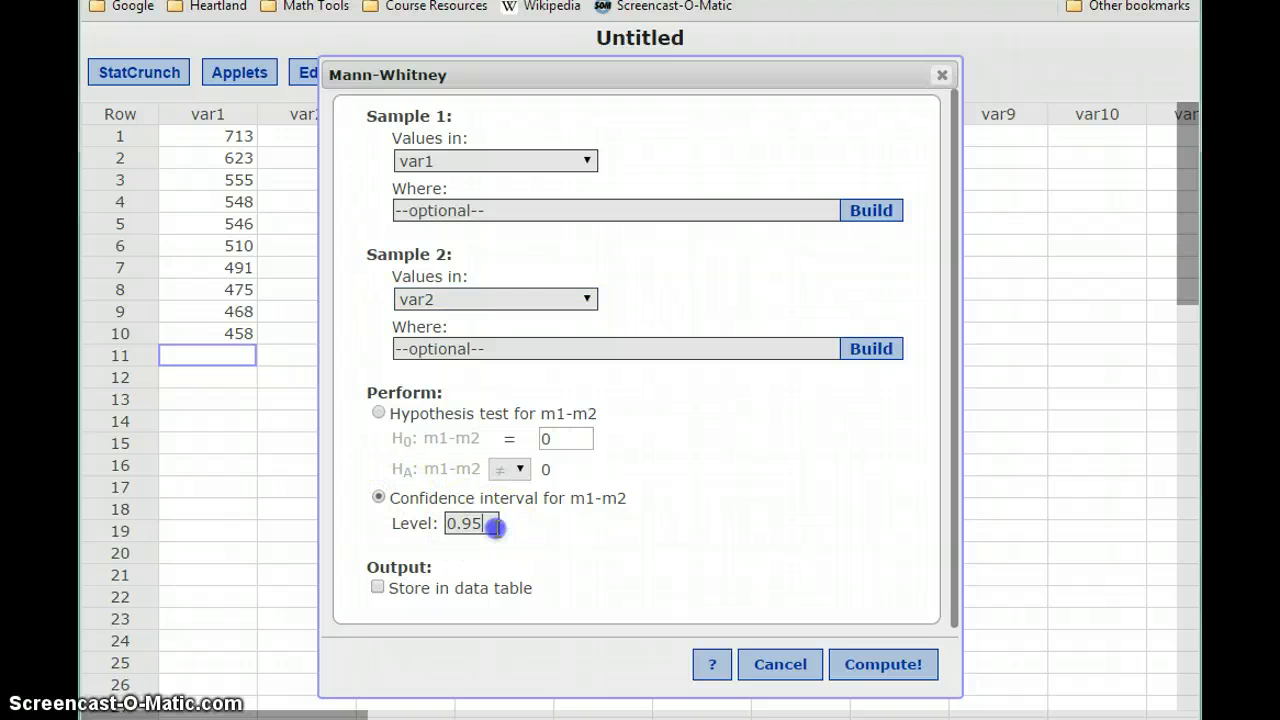
{"action": "key", "text": "BackSpace"}
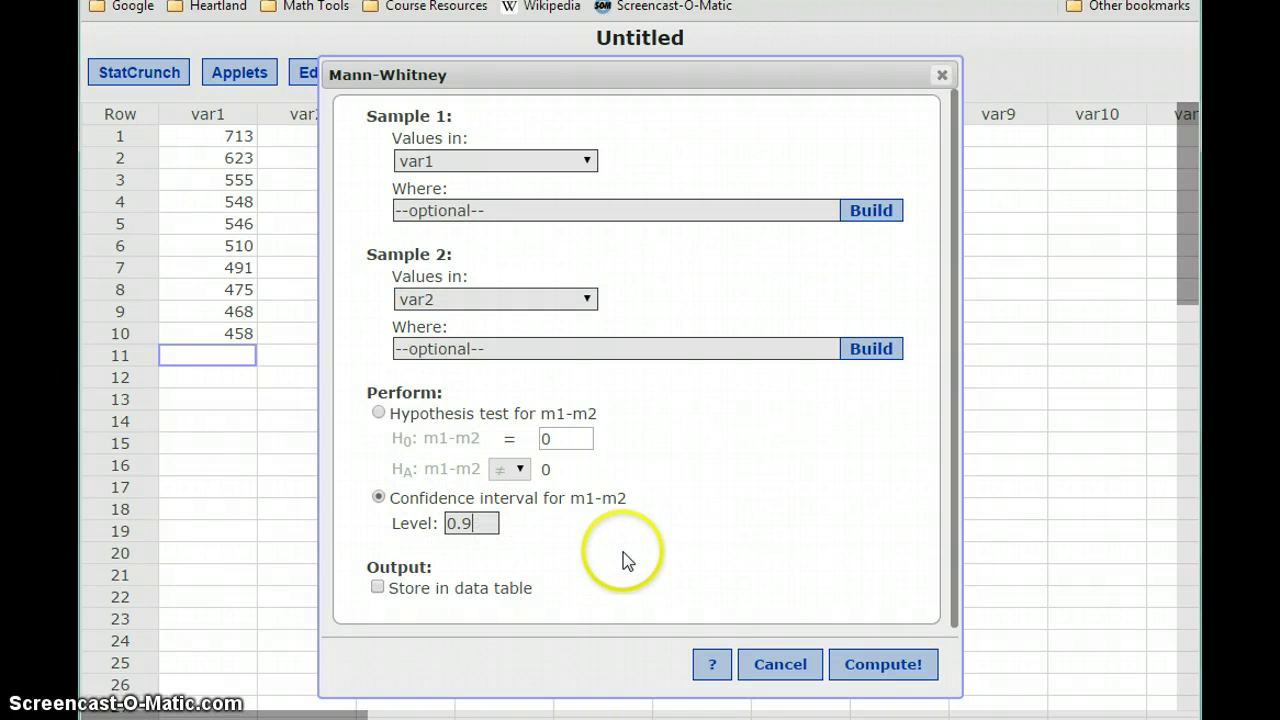
{"action": "left_click", "coordinate": [880, 664]}
{"action": "left_click_drag", "start_coordinate": [551, 537], "coordinate": [893, 146]}
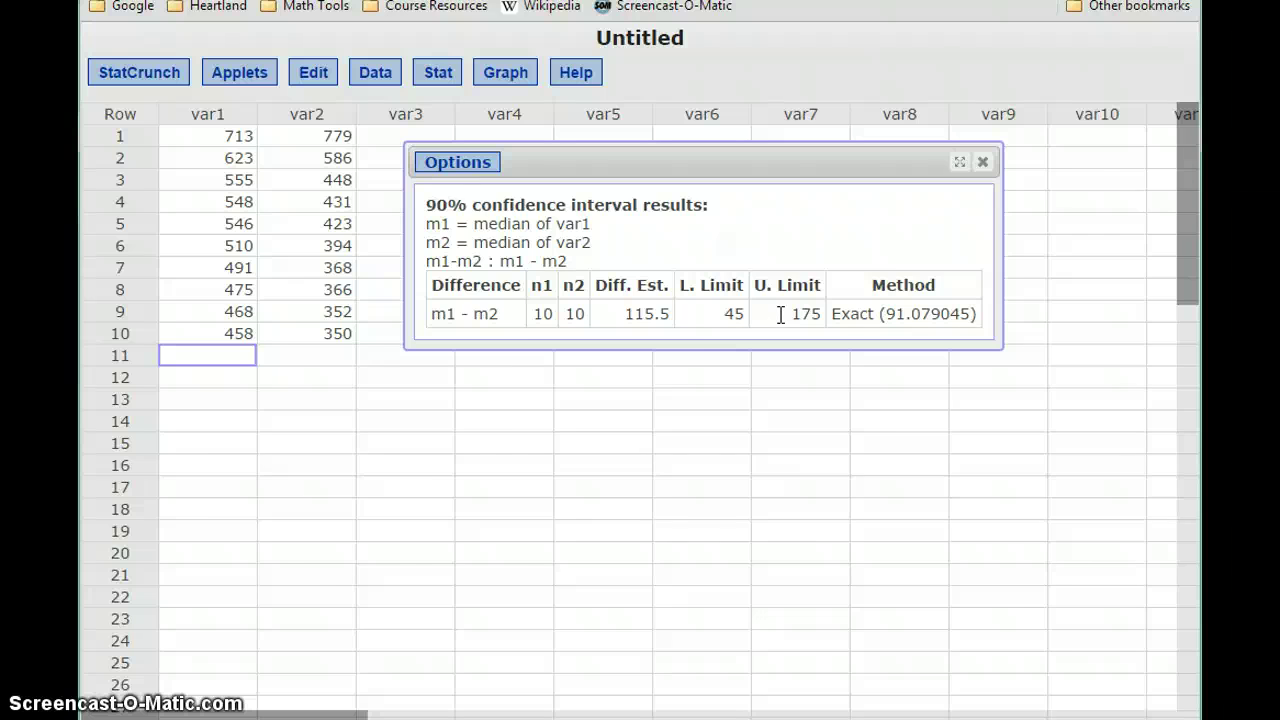
{"action": "key", "text": "alt+Tab"}
Step: Report the interval (45, 175), noting all values exceed 0, implying the equation m₁ > m₂
{"action": "type", "text": "("}
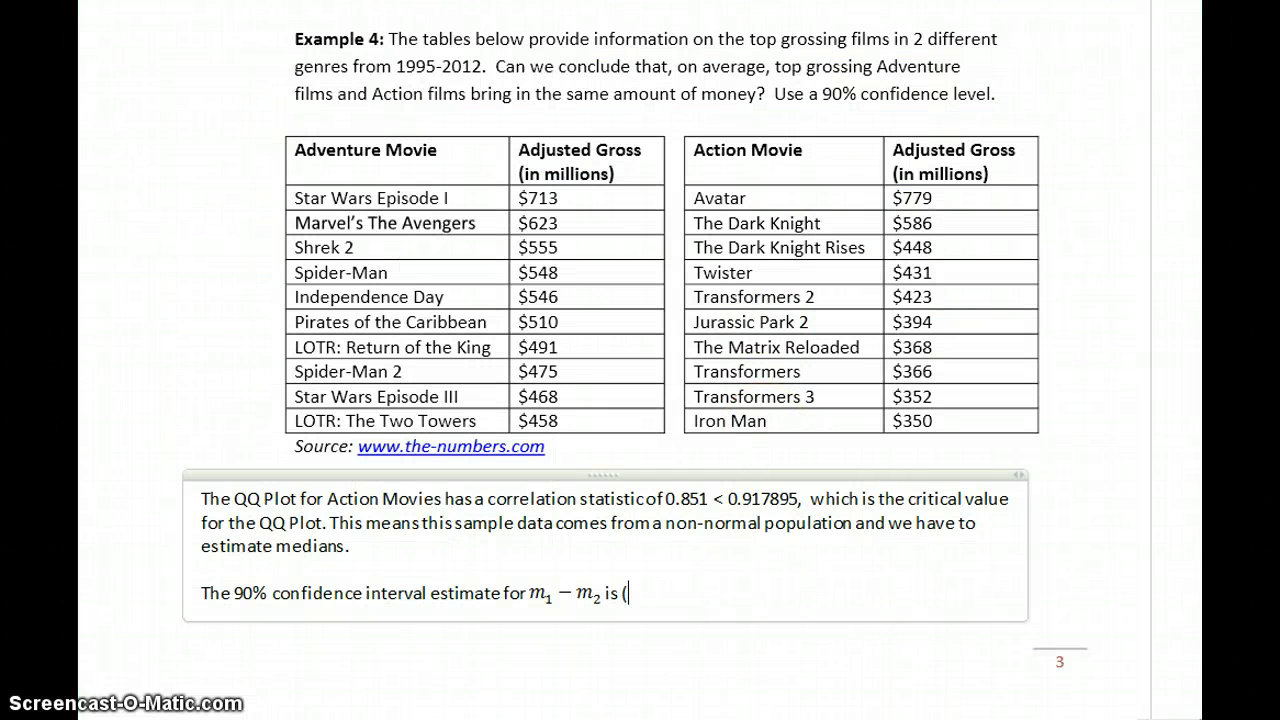
{"action": "type", "text": "45, 175)."}
{"action": "type", "text": "A"}
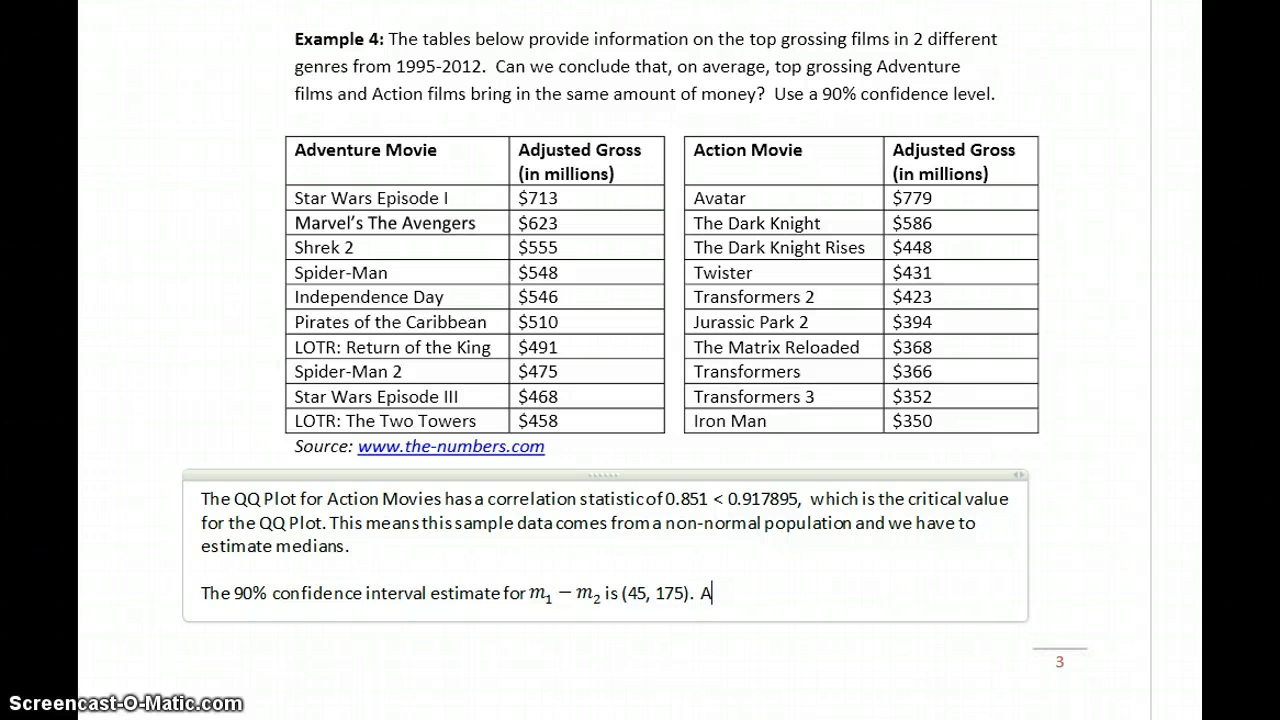
{"action": "type", "text": "ll values in our con"}
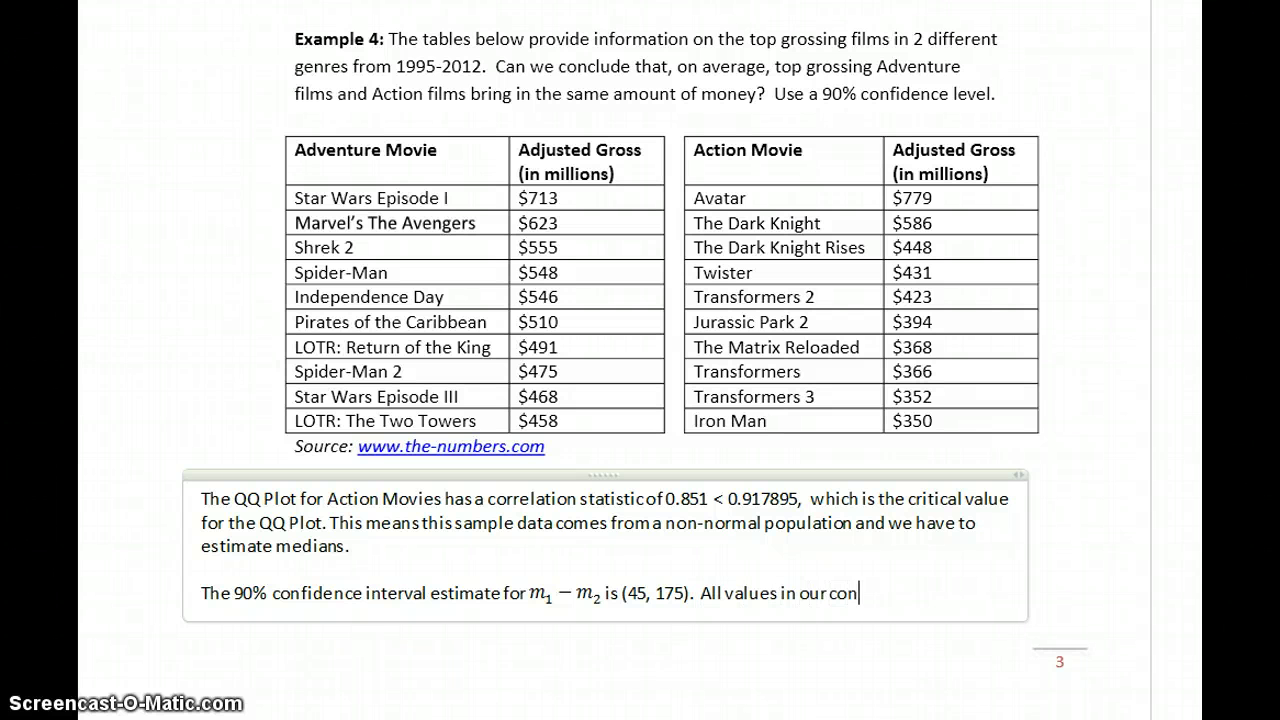
{"action": "type", "text": "fidence interval"}
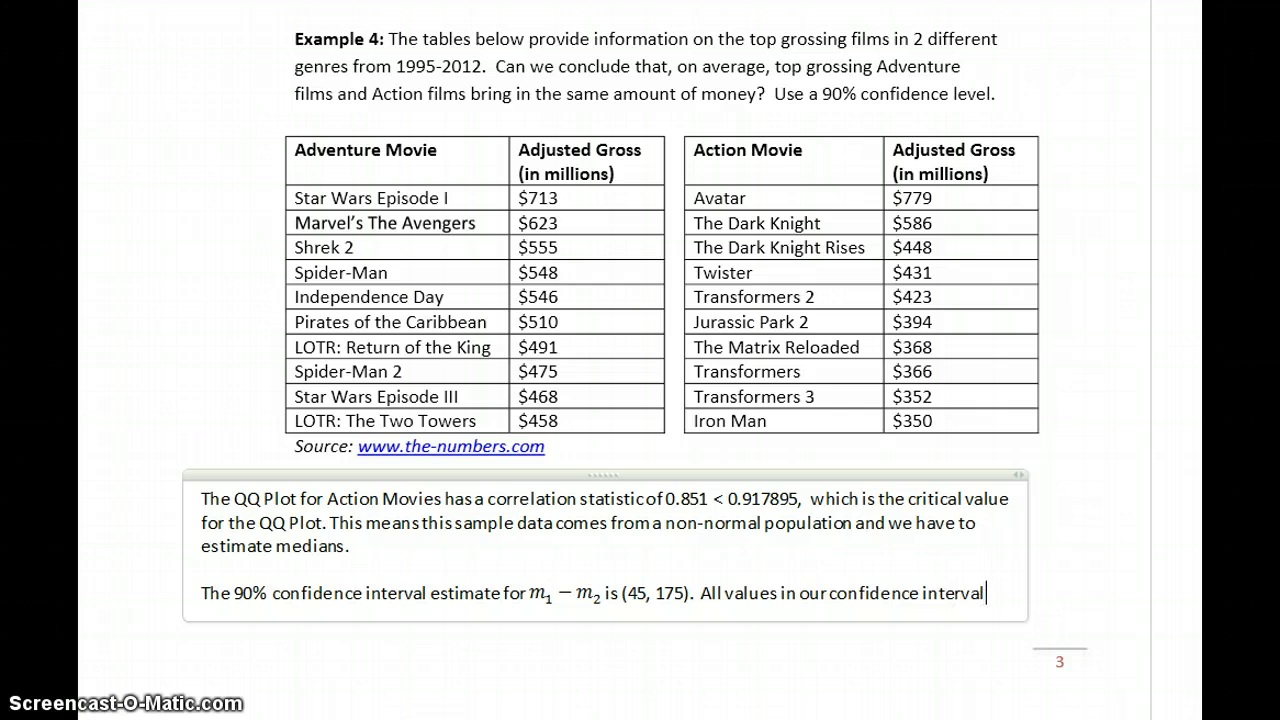
{"action": "type", "text": " are greater than 0, m"}
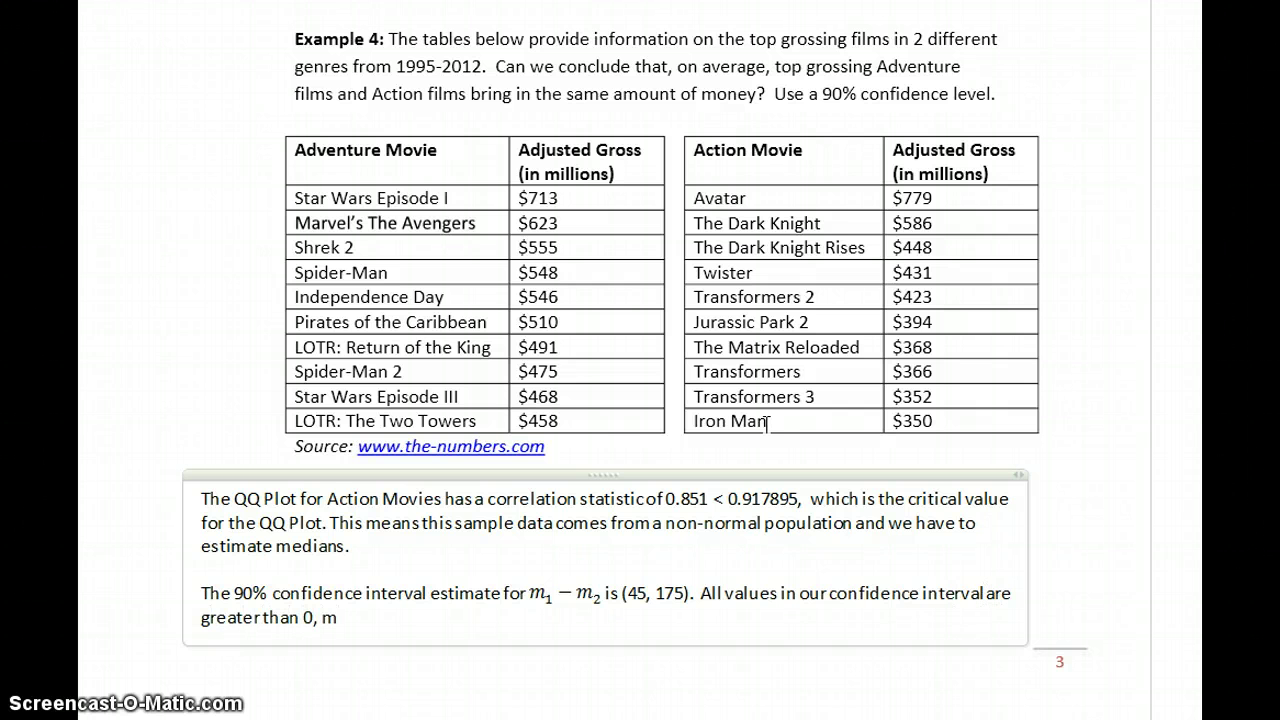
{"action": "key", "text": "BackSpace"}
{"action": "type", "text": "implying"}
{"action": "key", "text": "alt+equal"}
{"action": "type", "text": "m_1 > m_2"}
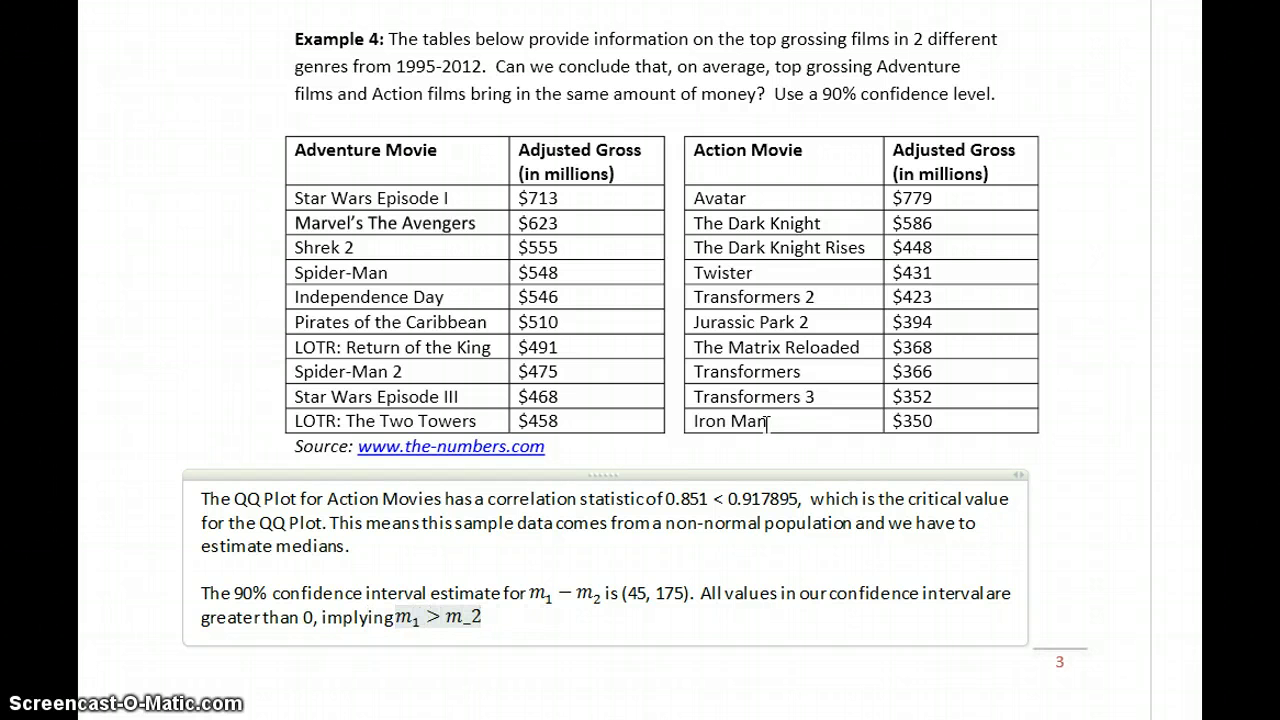
{"action": "key", "text": "space"}
{"action": "key", "text": "Right"}
Step: Conclude that we cannot say Adventure and Action films bring in the same amount of money on average
{"action": "type", "text": ". So"}
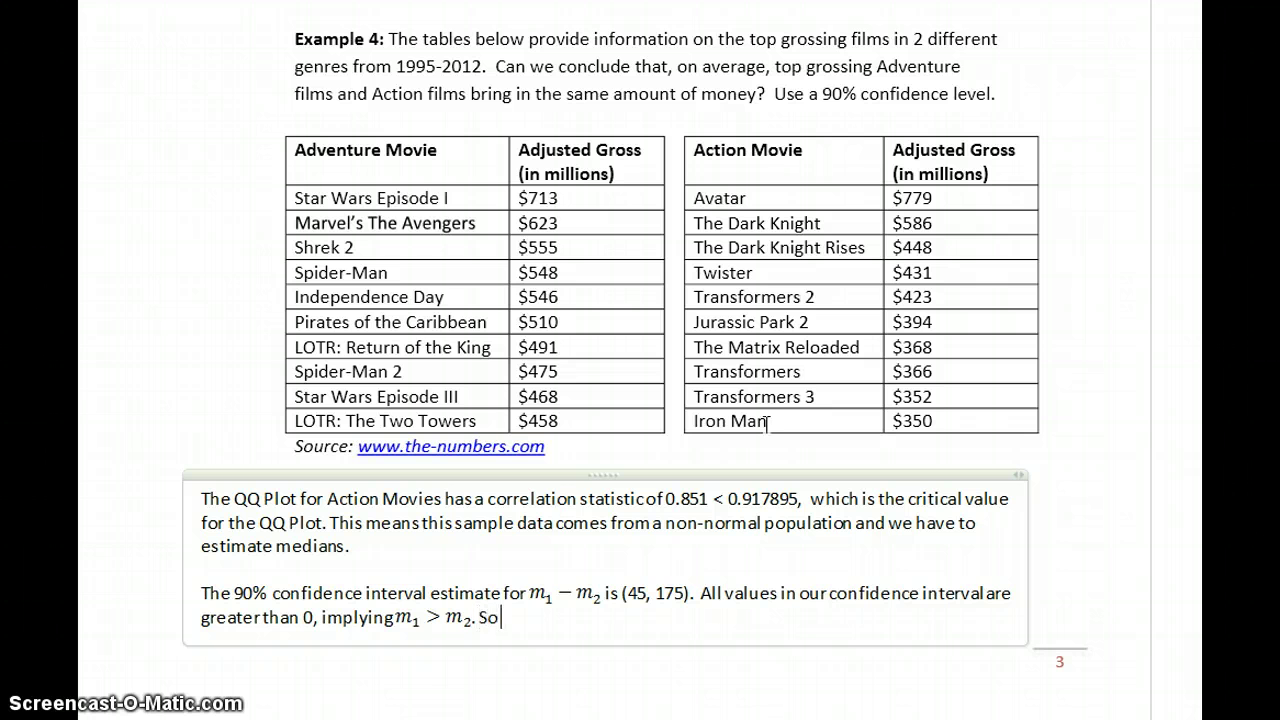
{"action": "type", "text": " no, we c"}
{"action": "type", "text": "conclude that"}
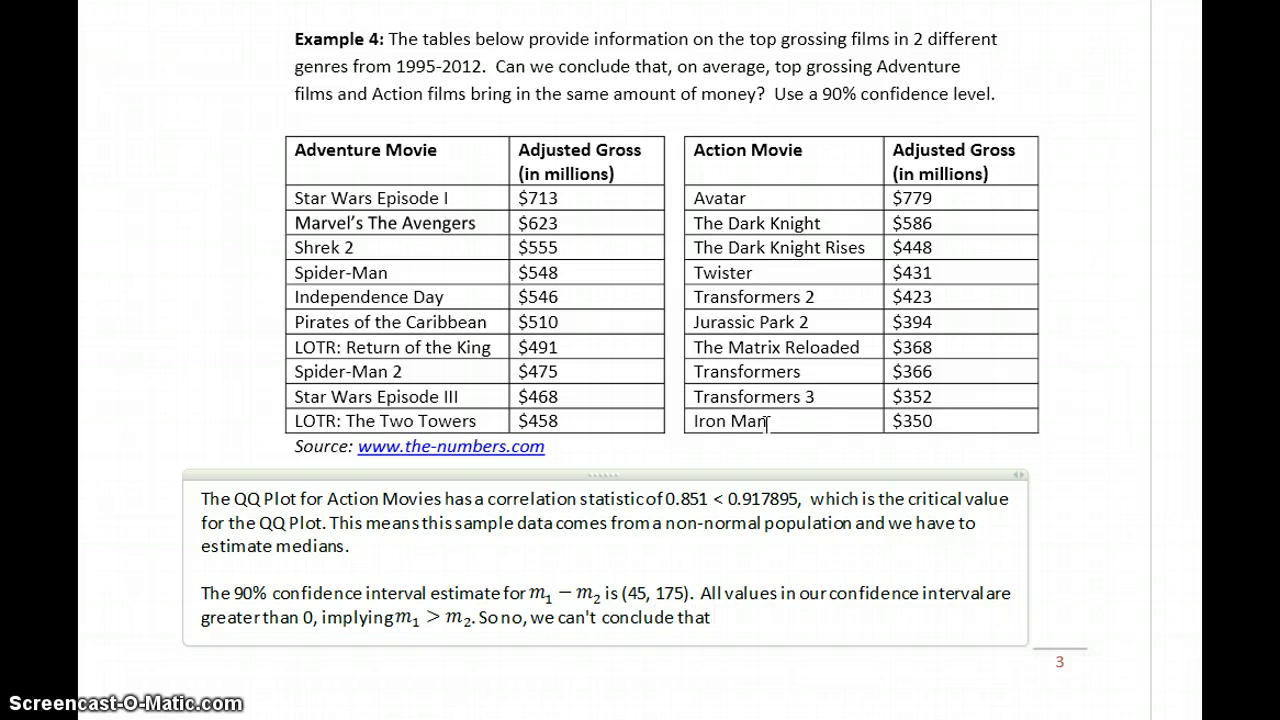
{"action": "type", "text": ", on average, ADven"}
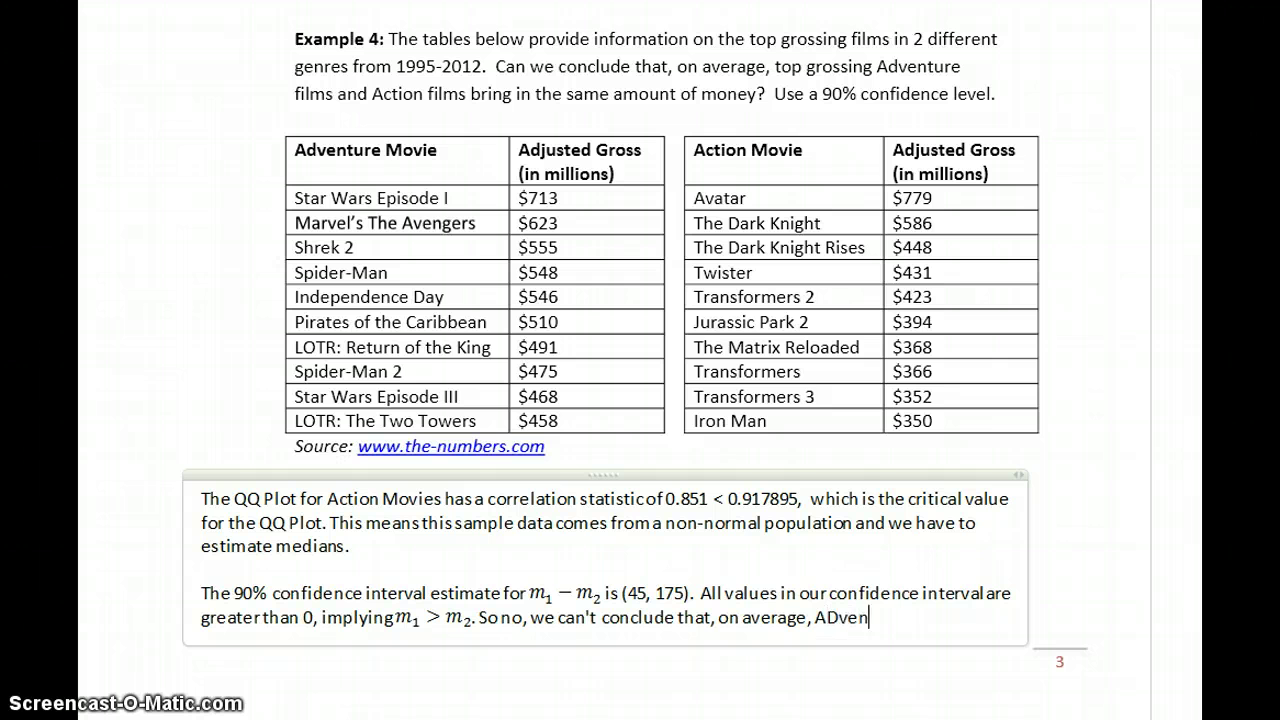
{"action": "type", "text": "ture and Actio nfilm"}
{"action": "key", "text": "BackSpace"}
{"action": "key", "text": "BackSpace"}
{"action": "type", "text": "films bring in the same "}
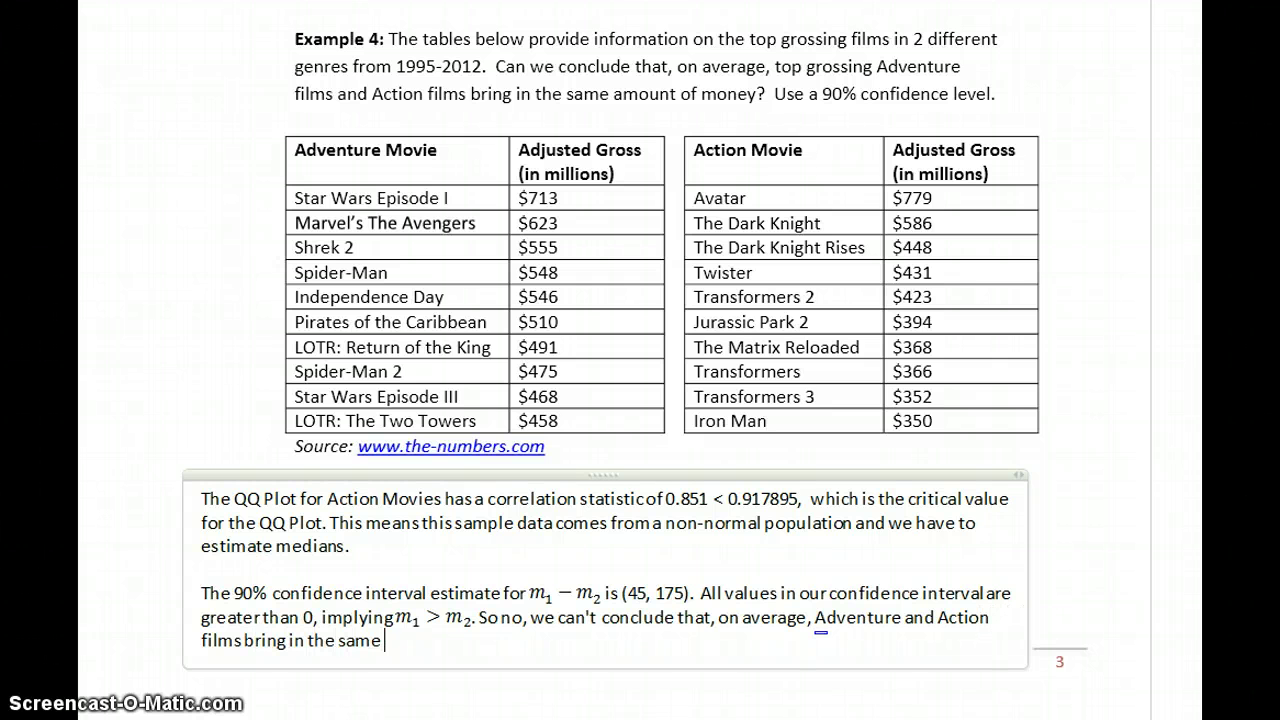
{"action": "type", "text": "amount of money."}
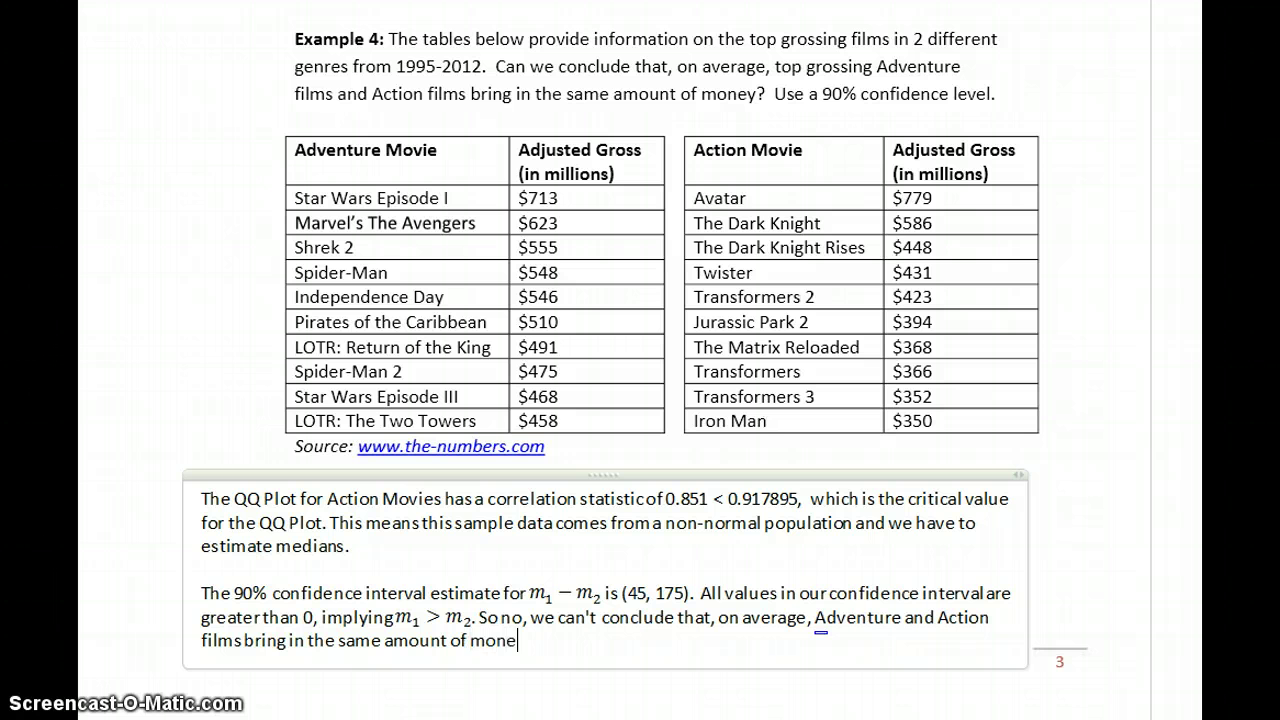